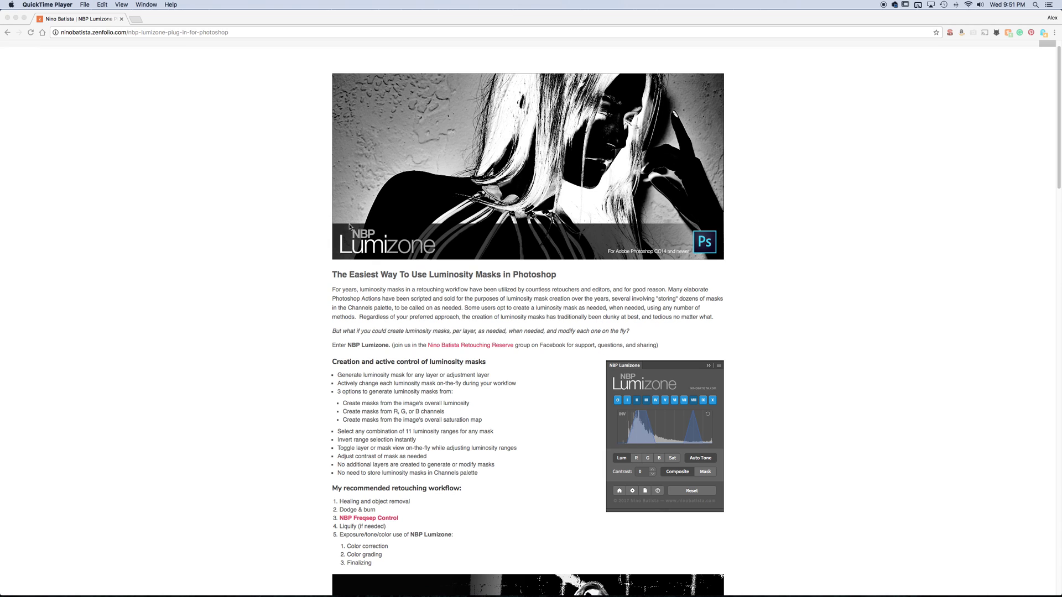
Scroll through the NBP Lumizone product page in Chrome, then minimise the browser to reveal Photoshop
scroll(724, 51, "up", 1)
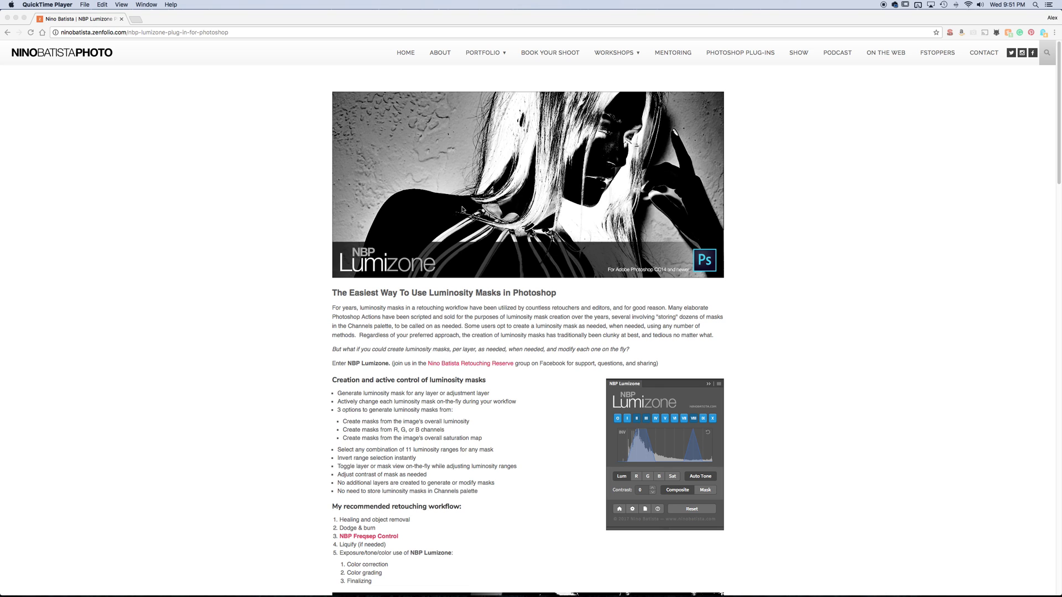
scroll(474, 268, "down", 3)
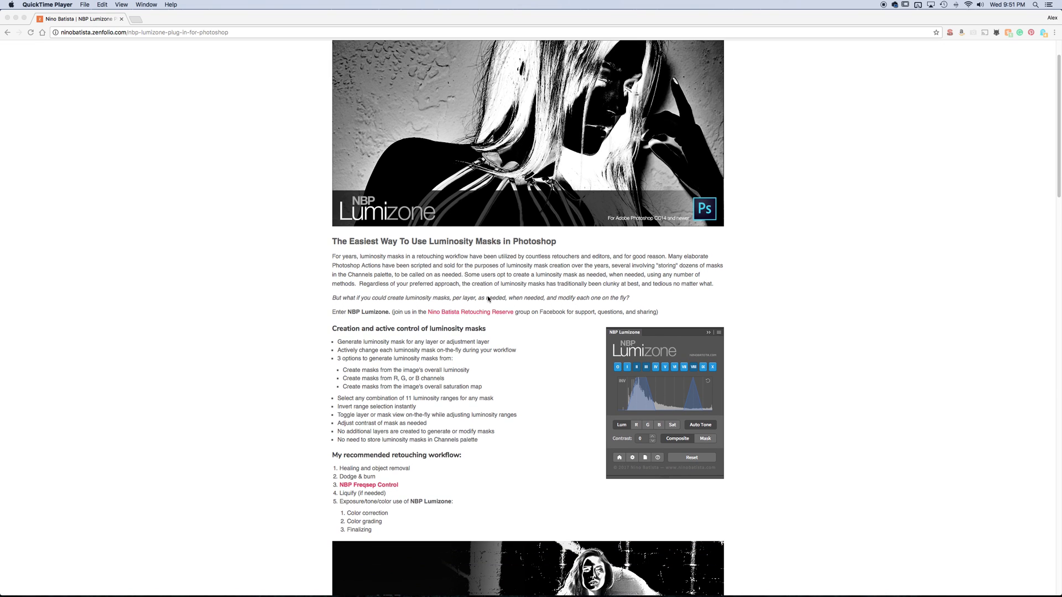
scroll(486, 302, "down", 3)
scroll(446, 368, "down", 6)
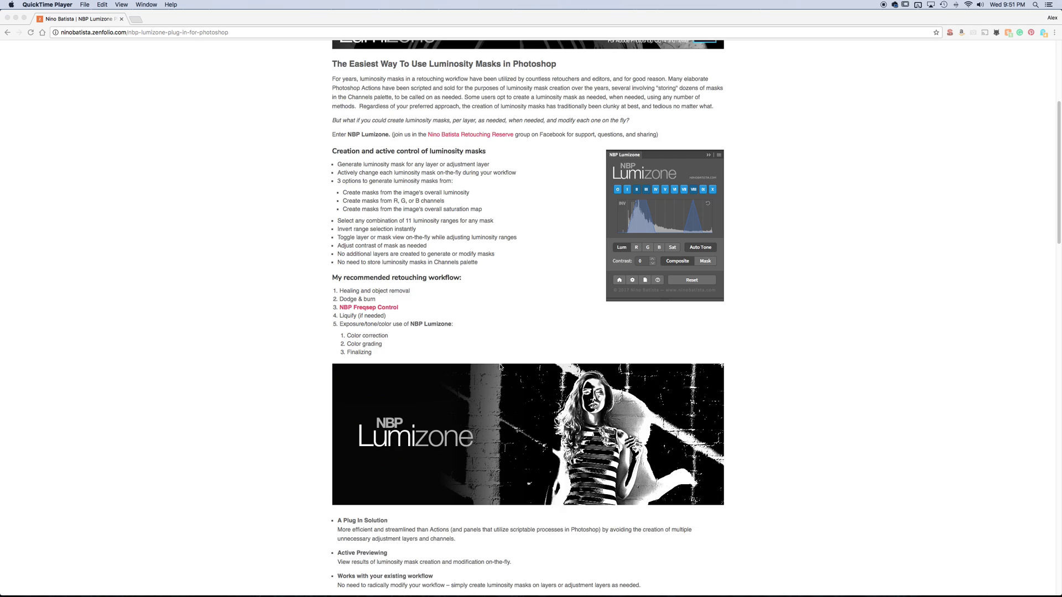
scroll(499, 366, "down", 15)
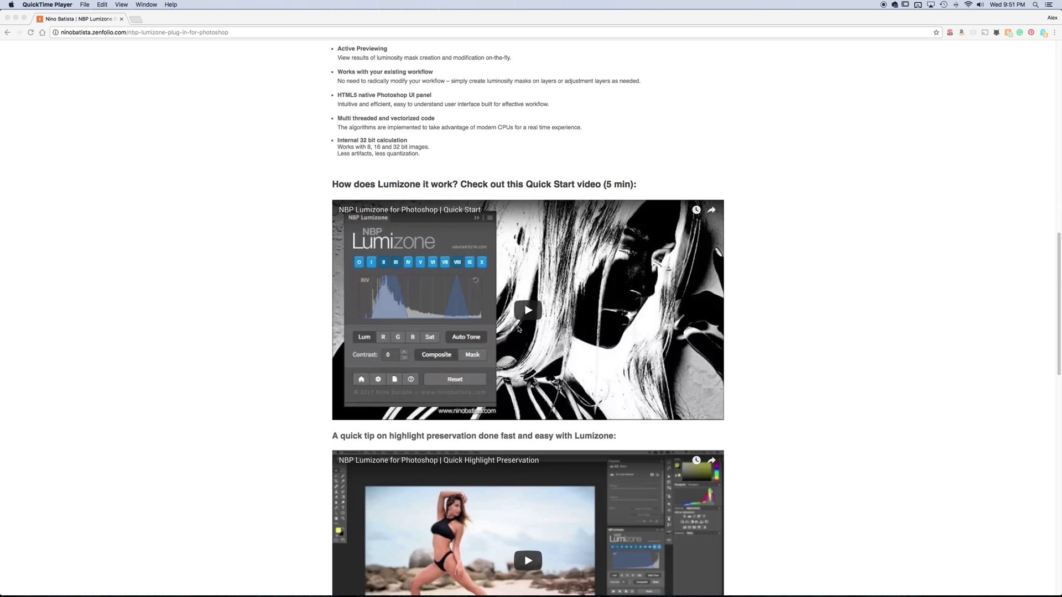
scroll(518, 329, "down", 10)
scroll(516, 400, "down", 1)
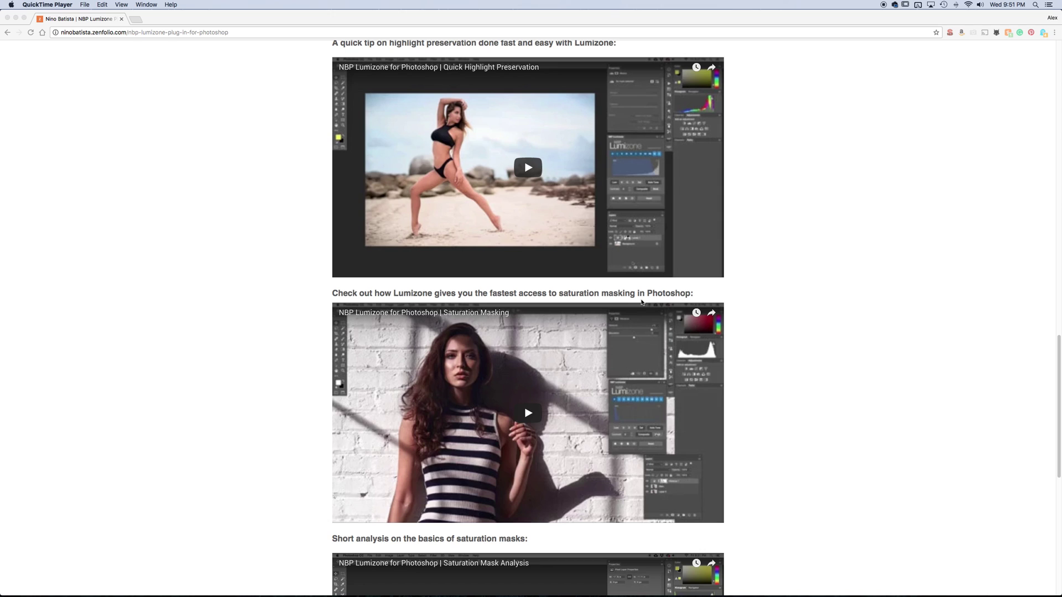
scroll(619, 335, "down", 7)
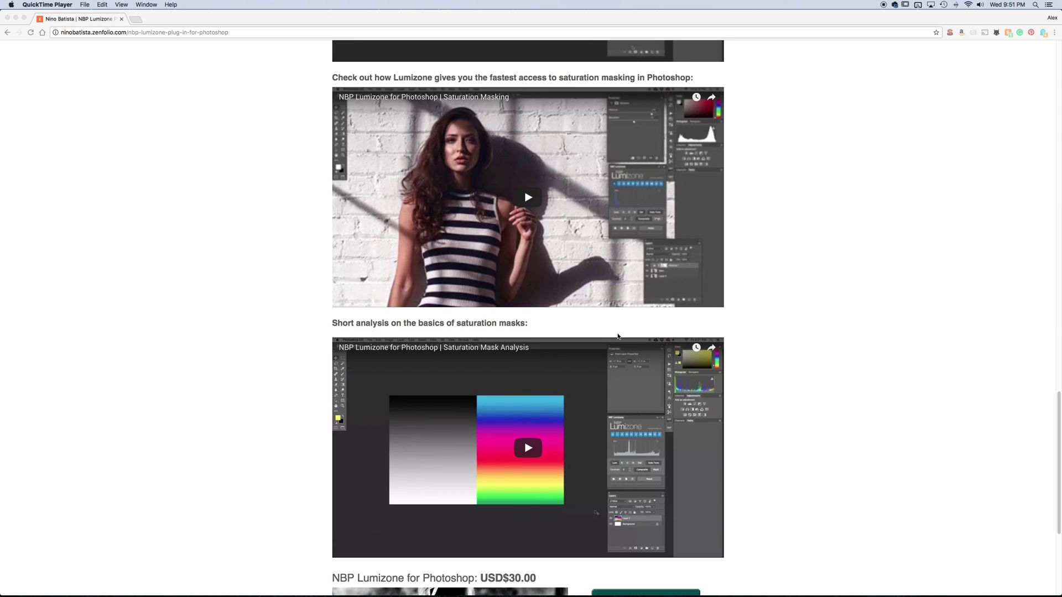
scroll(618, 335, "down", 6)
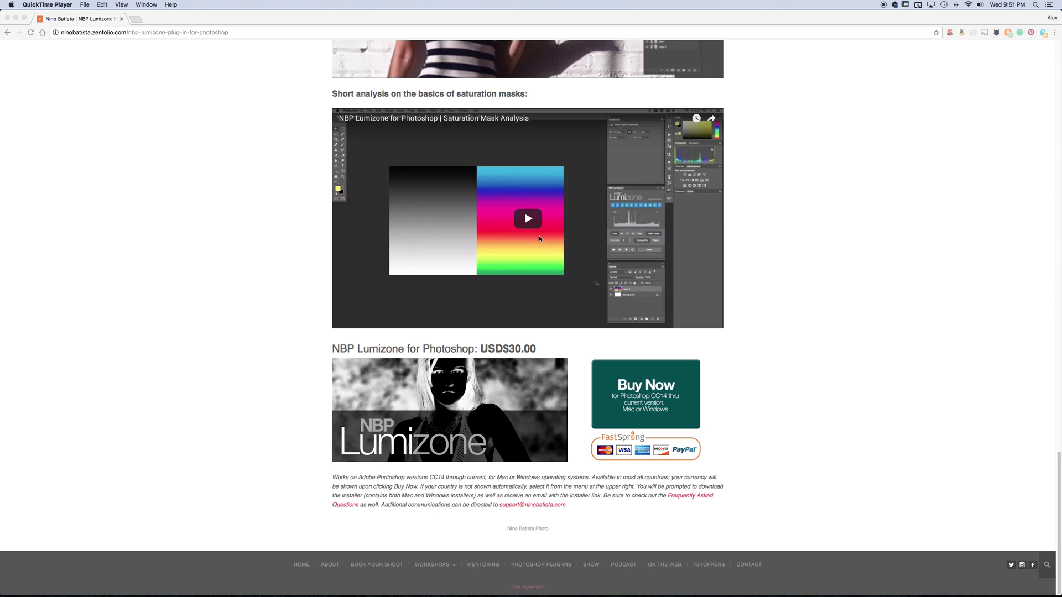
scroll(539, 237, "up", 4)
scroll(542, 241, "up", 20)
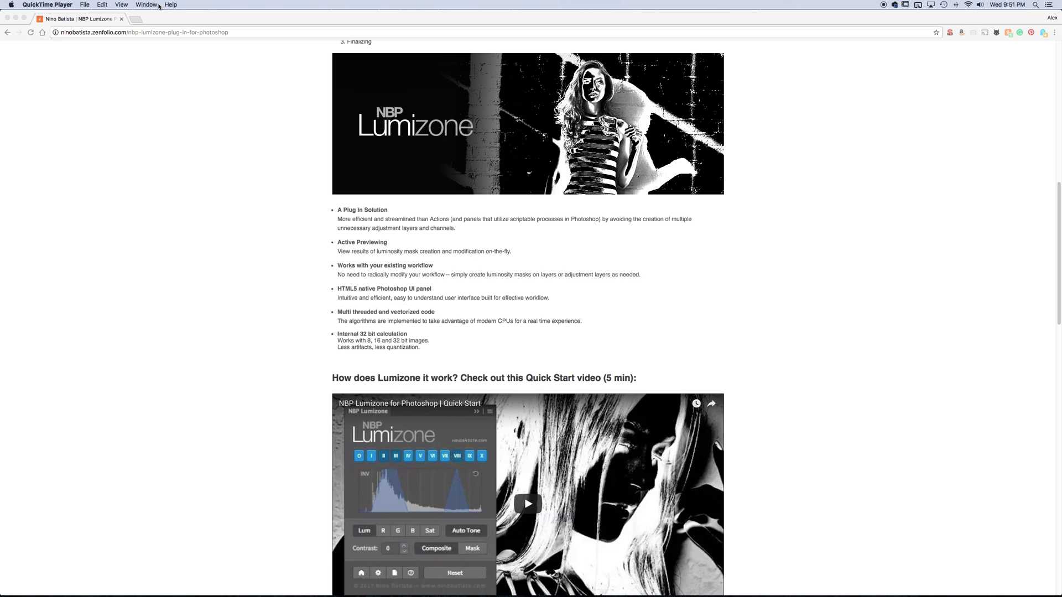
left_click(15, 18)
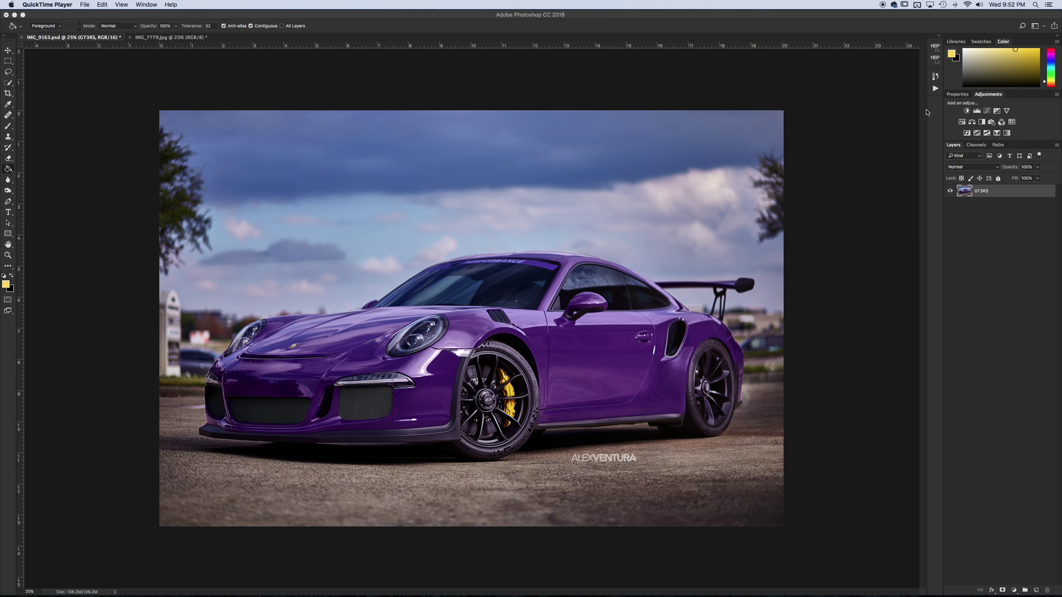
Bring Photoshop forward and expand the NBP Lumizone panel beside the GT3 RS photo
left_click(937, 64)
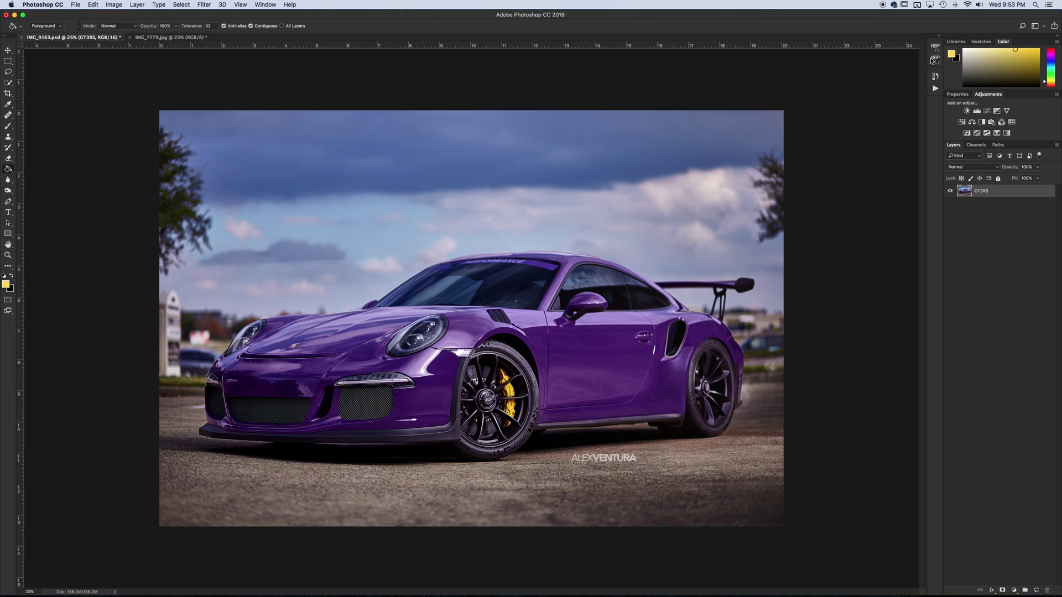
left_click(934, 58)
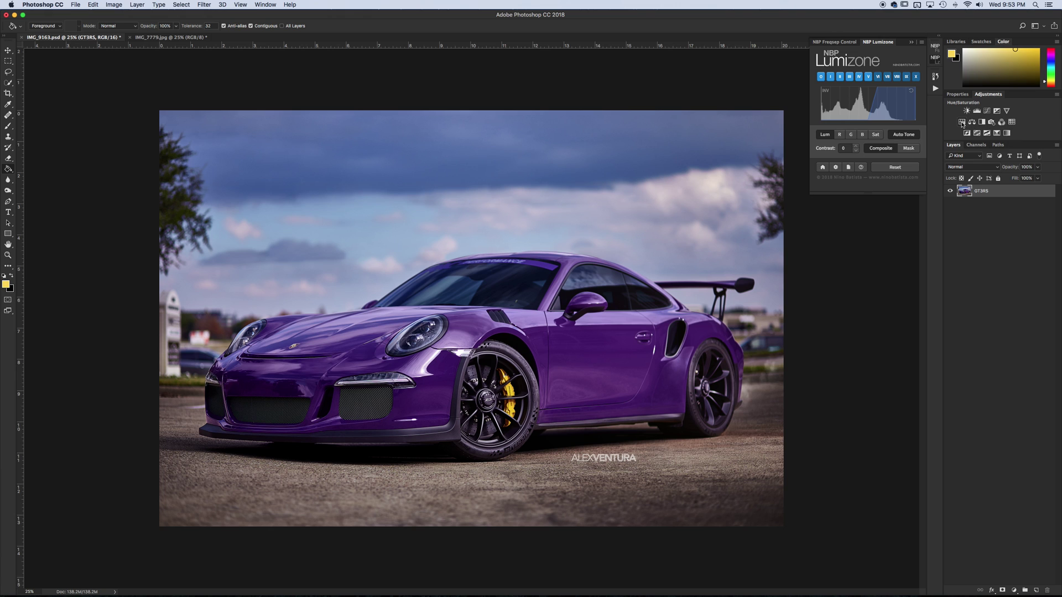
Add a Hue/Saturation layer colorized at Hue 247, Saturation 45, masked to Lumizone zone I
left_click(961, 122)
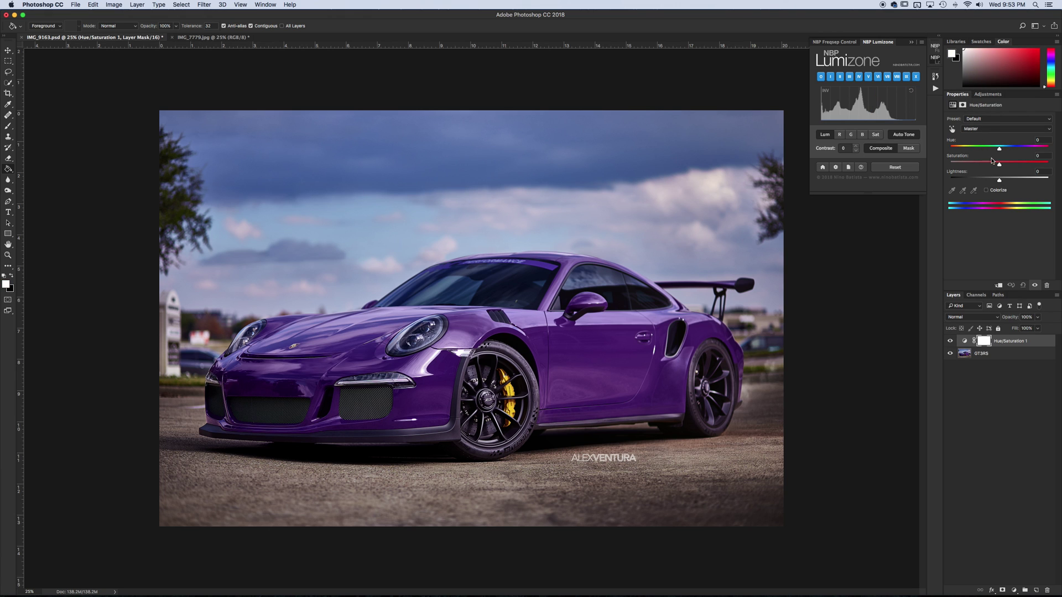
left_click(985, 190)
left_click_drag(950, 148, 994, 165)
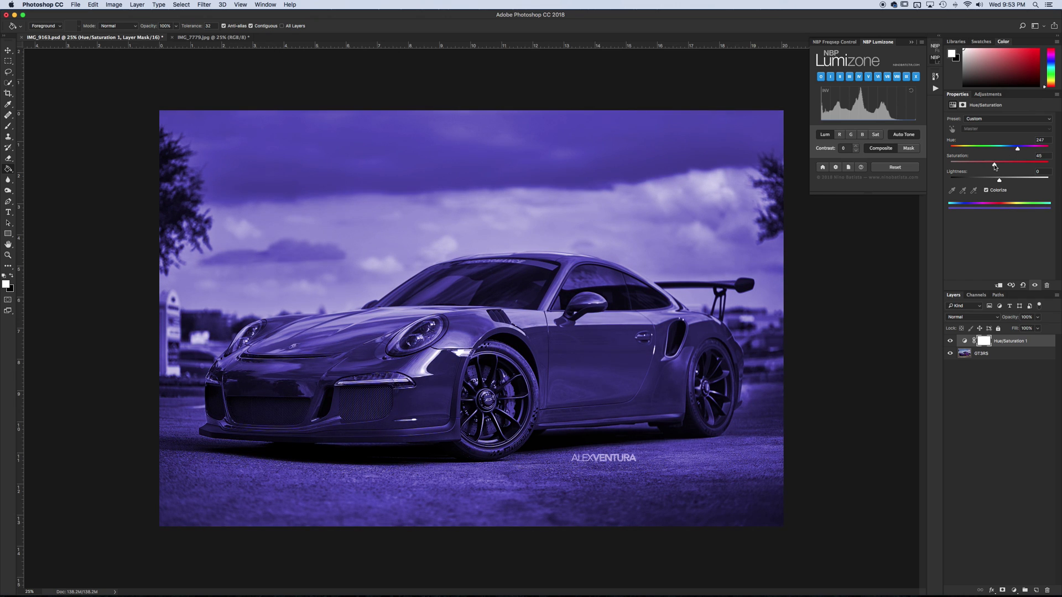
left_click(830, 78)
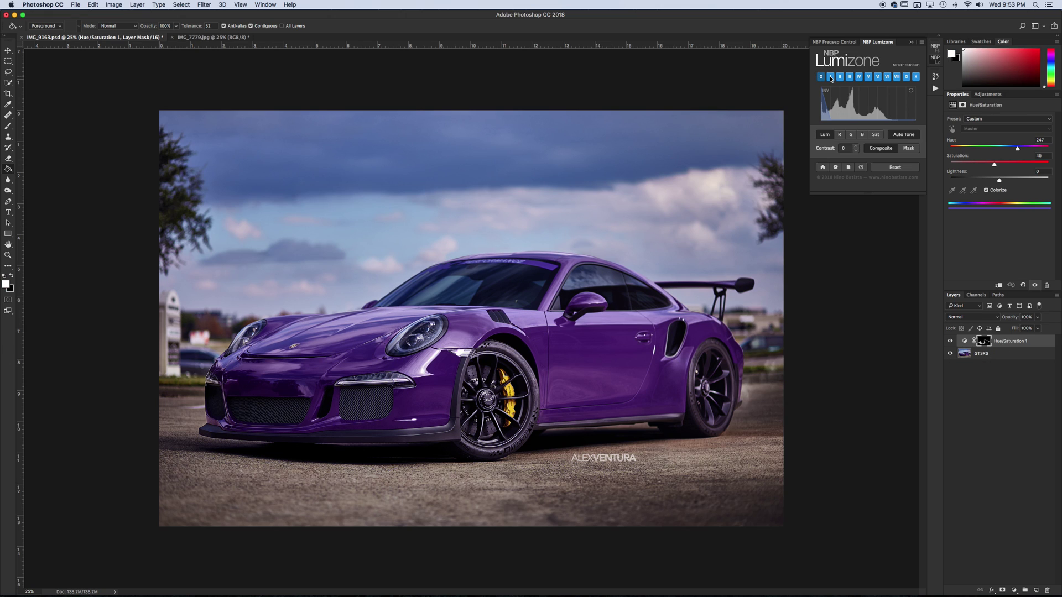
Toggle Lumizone zones II and I and preview the tint layer's black-and-white mask
left_click(840, 77)
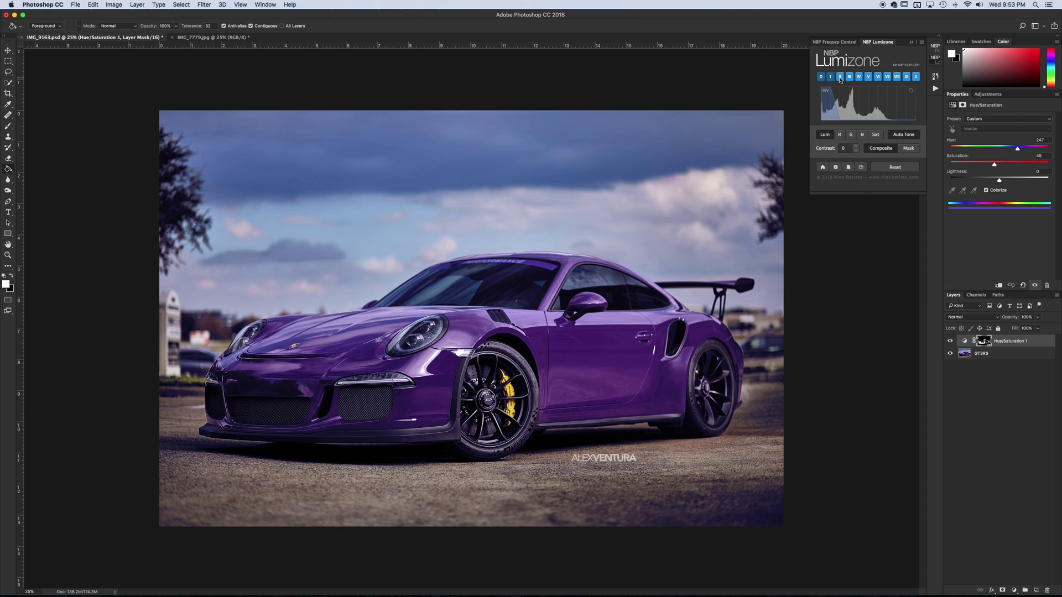
left_click(840, 77)
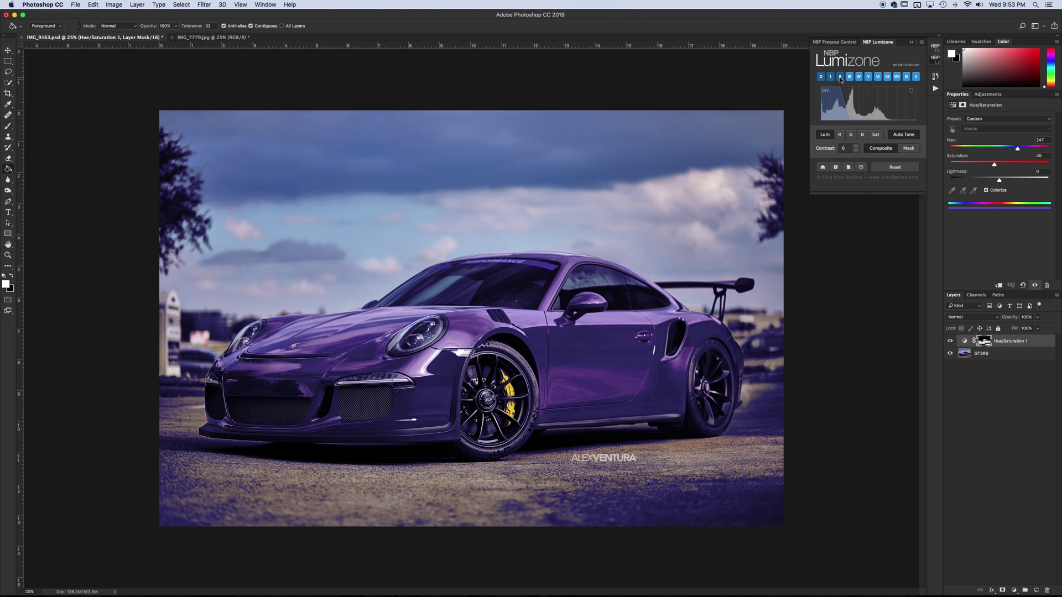
left_click(908, 149)
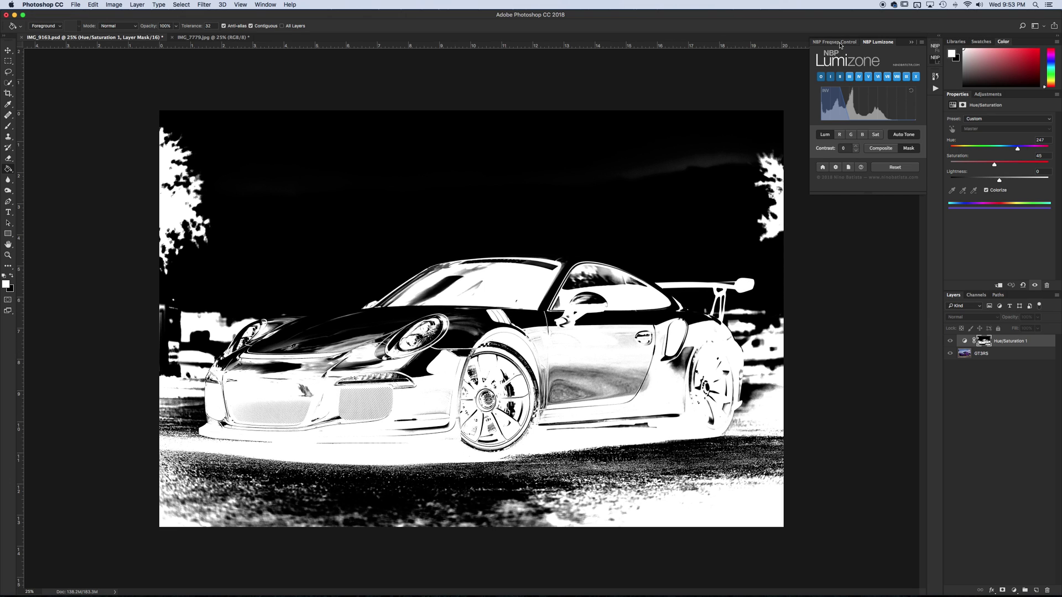
left_click(831, 77)
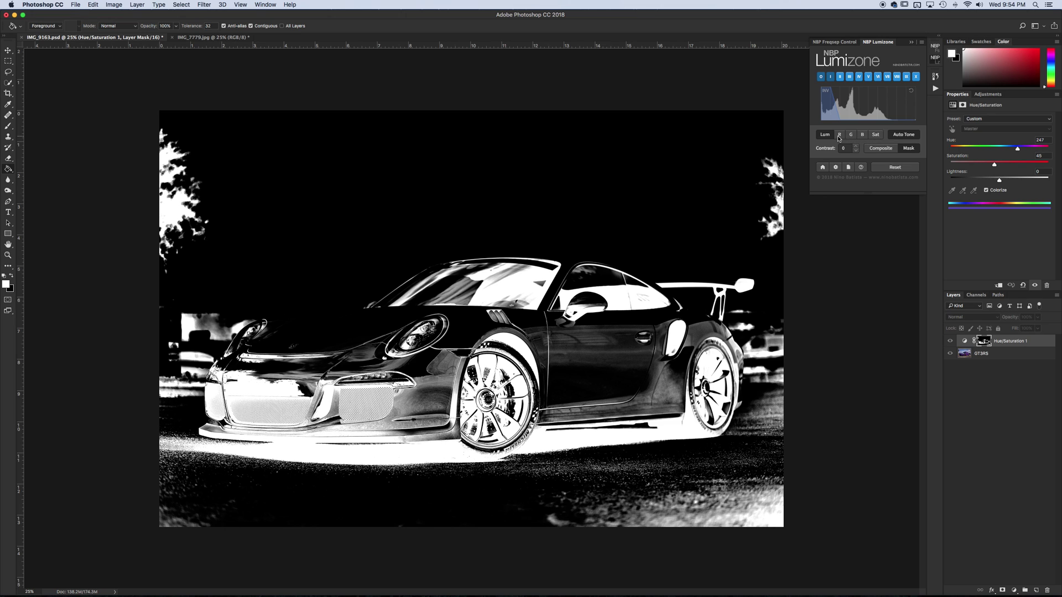
Return to the Composite view and invert the Lumizone mask's luminosity range
left_click(882, 150)
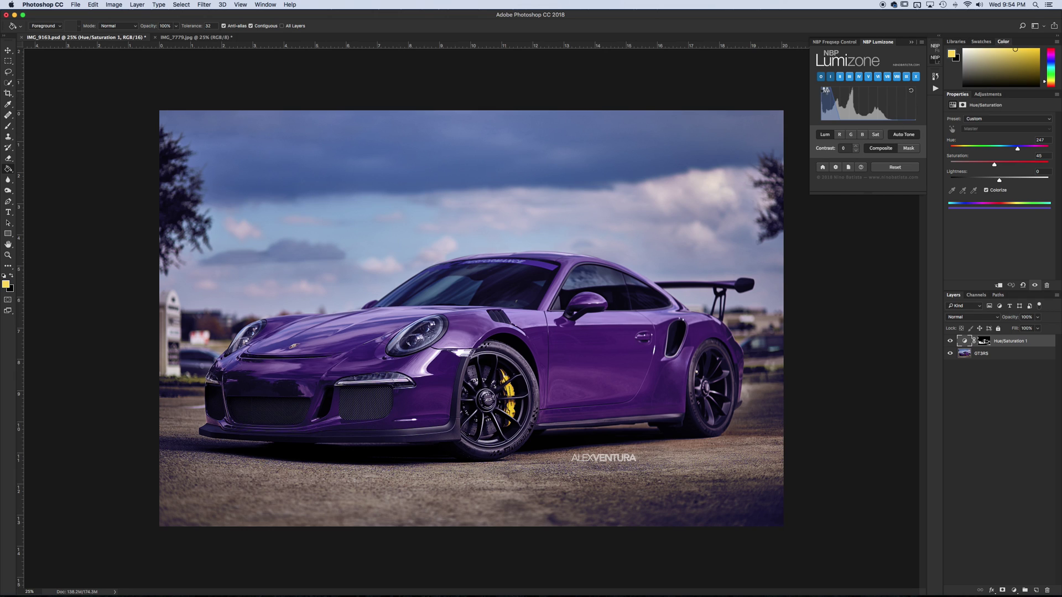
left_click(825, 91)
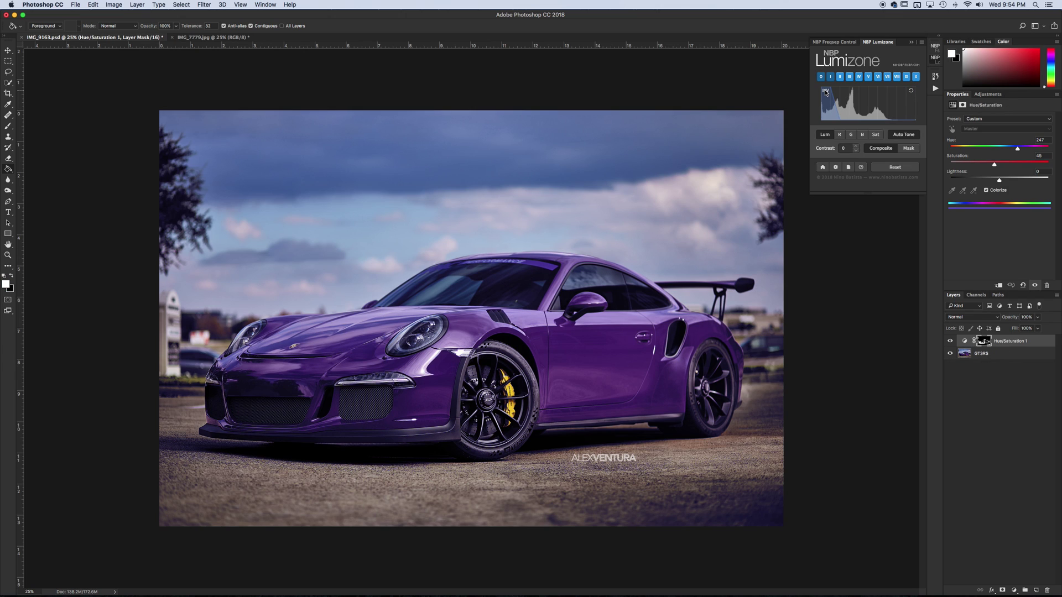
Set Hue/Saturation 1 to Soft Light at 47% opacity and add a second Hue/Saturation layer
left_click(989, 318)
left_click(969, 413)
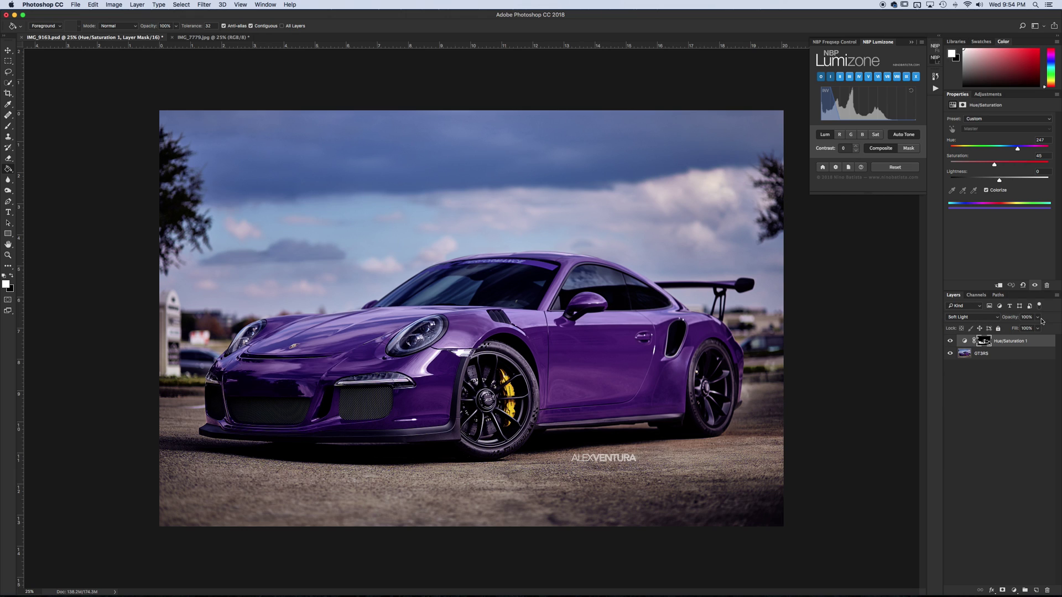
left_click_drag(1039, 317, 1017, 330)
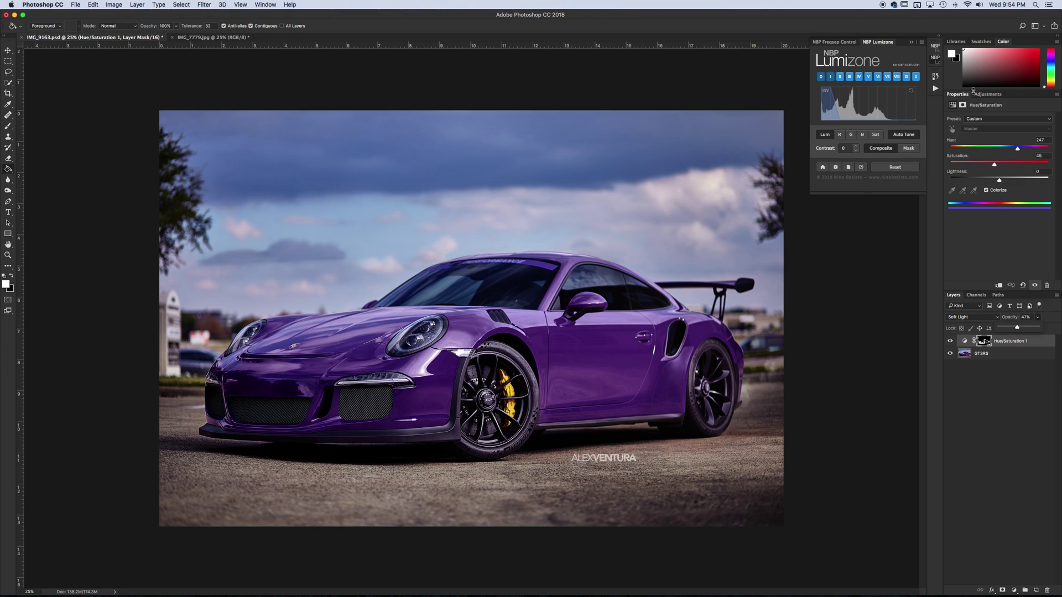
left_click(974, 94)
left_click(961, 123)
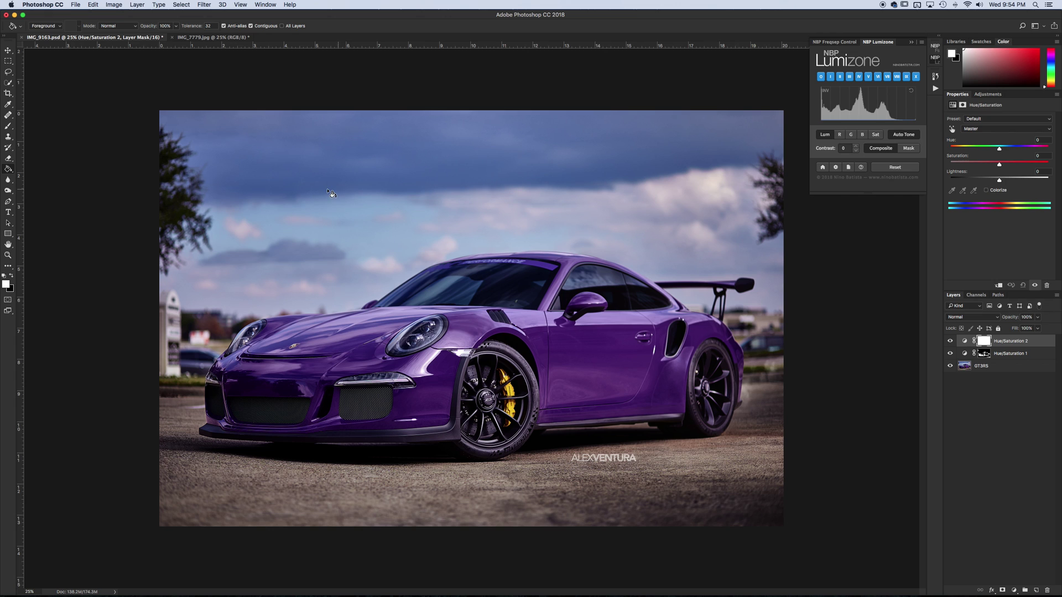
Colorize Hue/Saturation 2 at Hue 42, Saturation 58, masked to a Lumizone highlight zone covering the sky
left_click(986, 189)
left_click_drag(951, 148, 1006, 164)
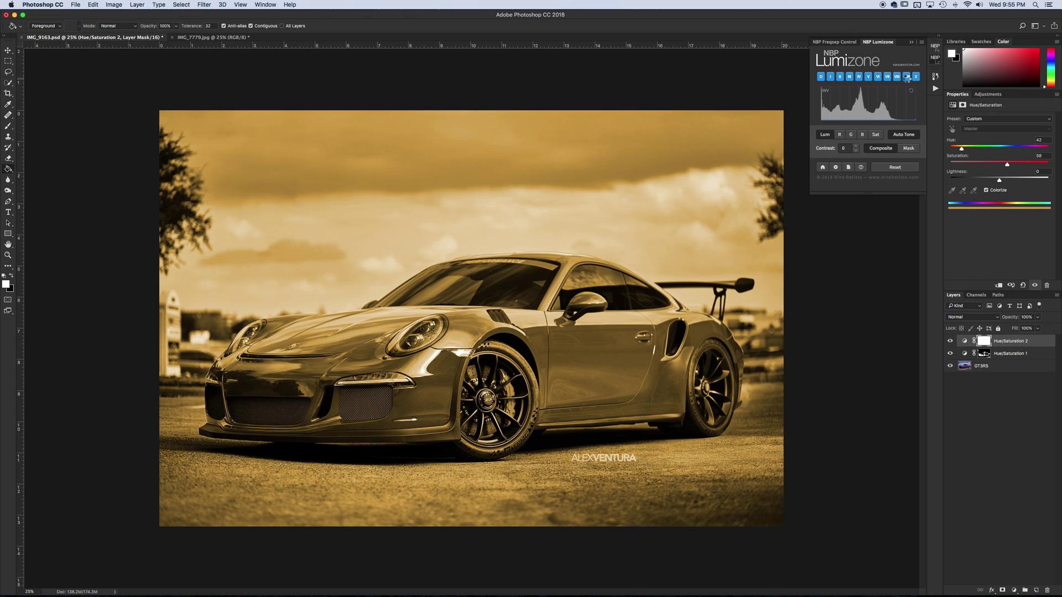
left_click(906, 77)
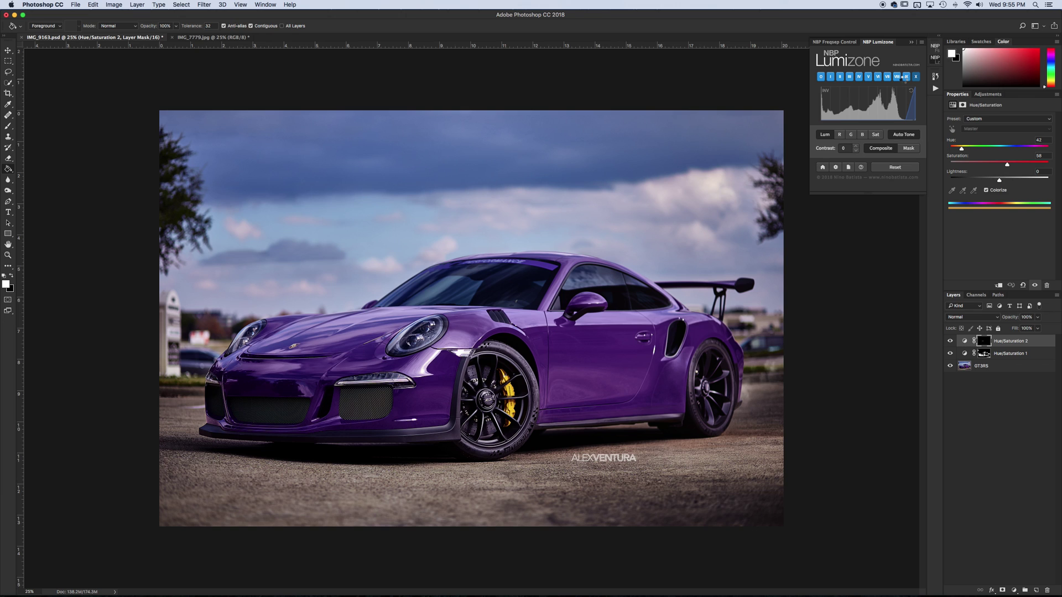
left_click(908, 149)
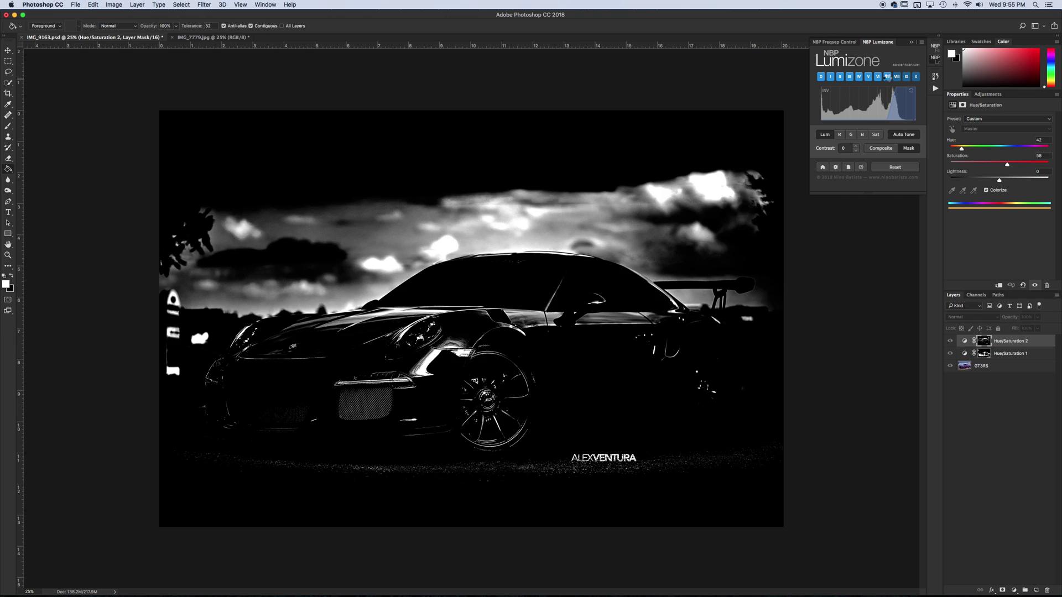
left_click(888, 77)
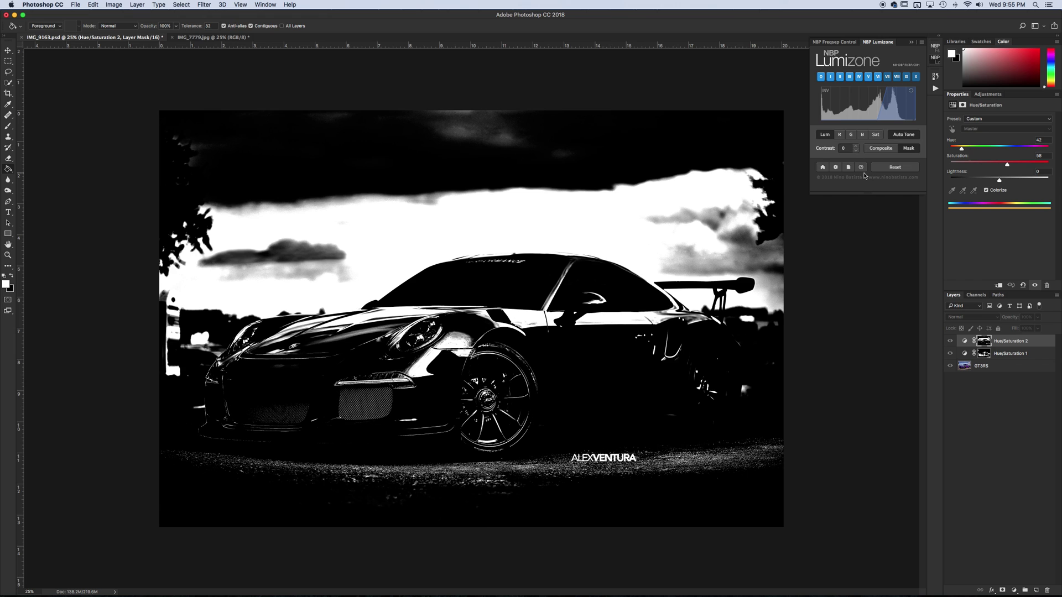
left_click(883, 149)
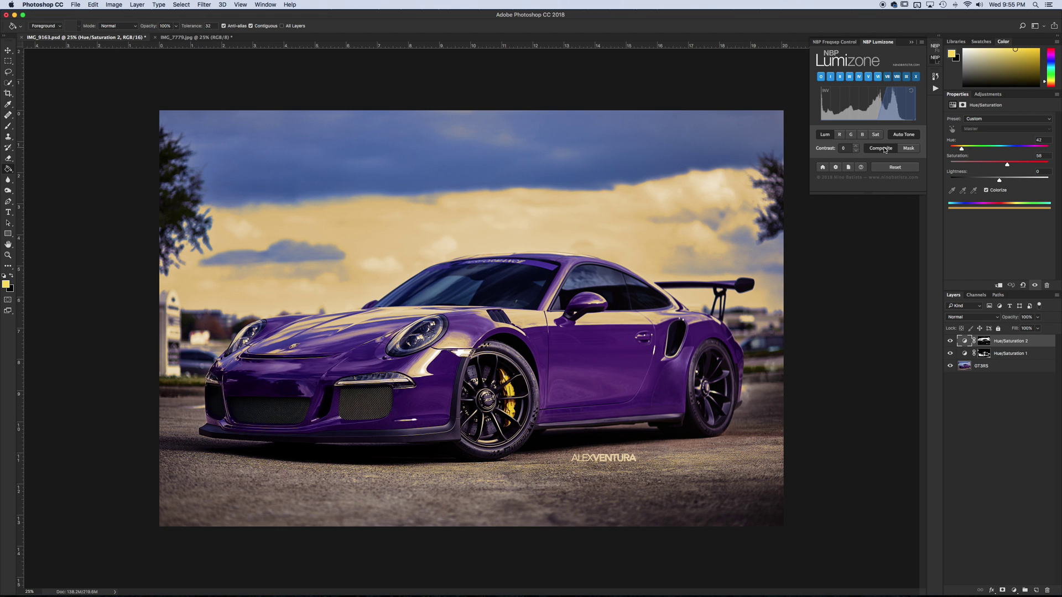
Blend Hue/Saturation 2 as Soft Light at 48% opacity
left_click(994, 317)
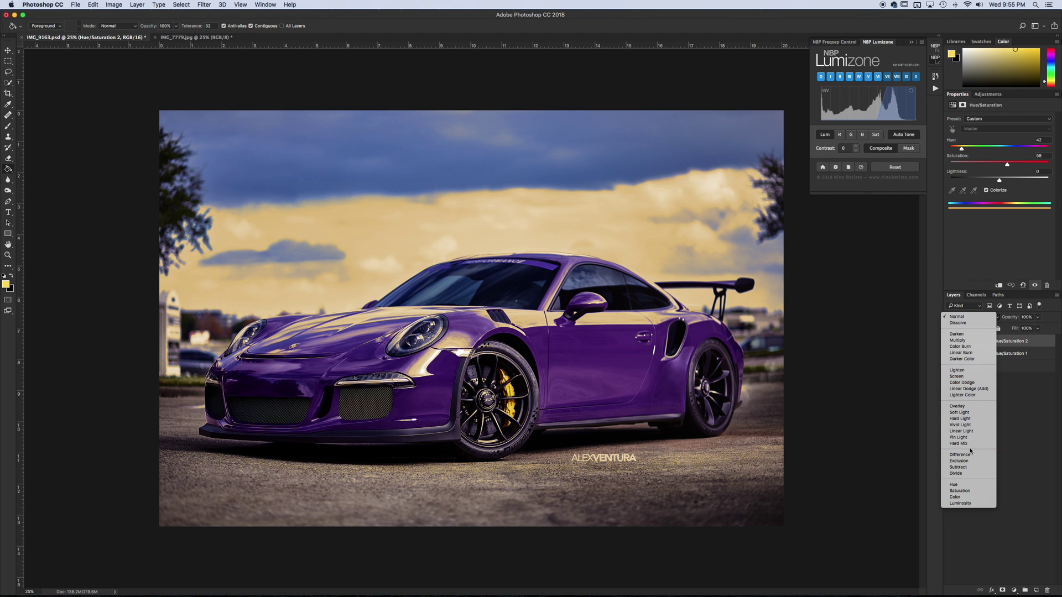
left_click(958, 412)
left_click(1037, 317)
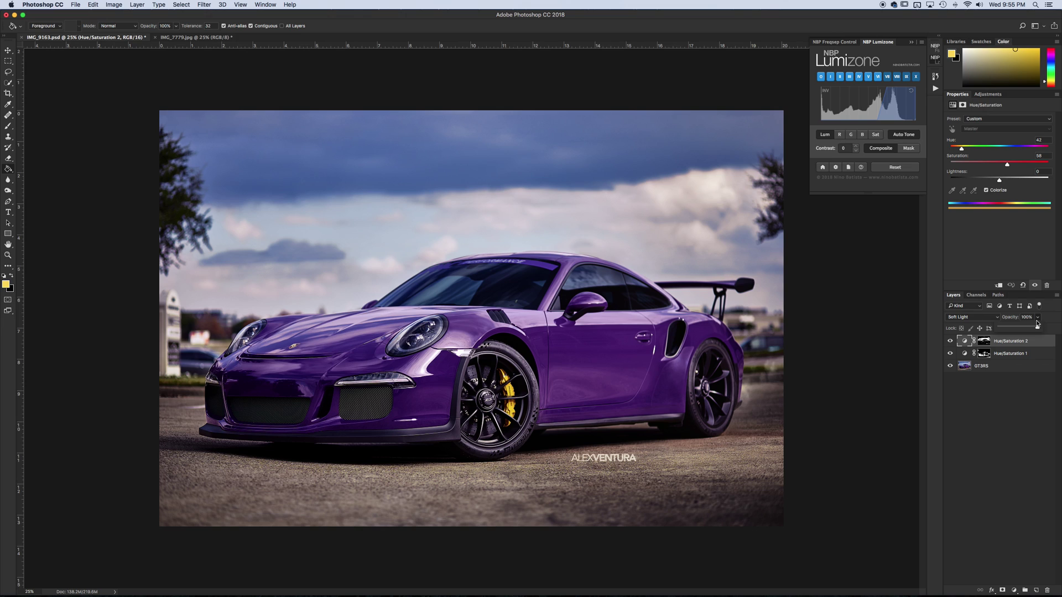
mouse_move(1038, 327)
left_mouse_down()
mouse_move(1005, 330)
mouse_move(1018, 331)
left_mouse_up()
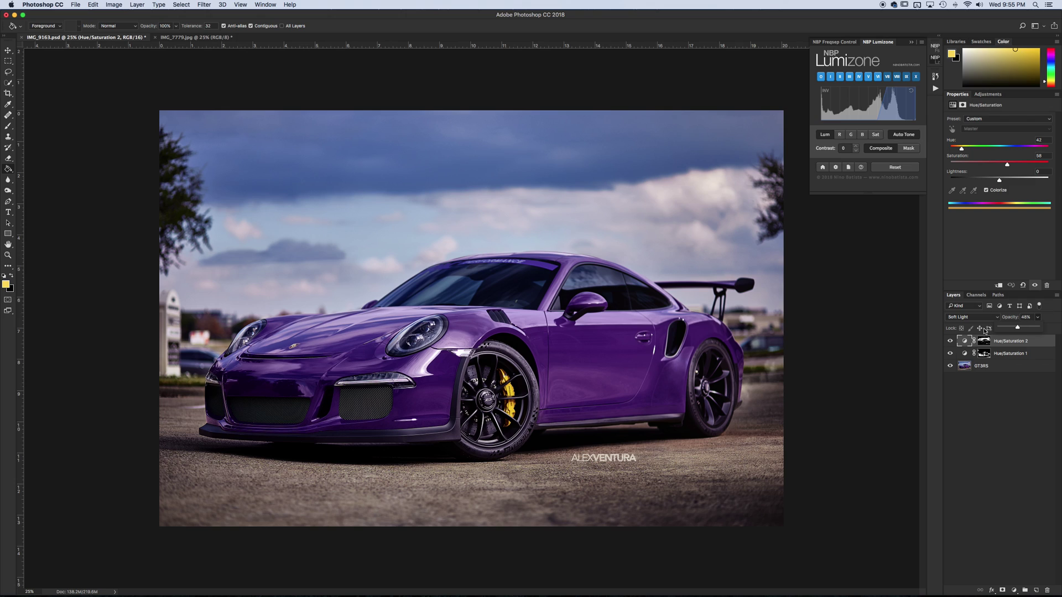
Create a yellow-filled Layer 1 above Hue/Saturation 2 with an all-black Lumizone mask
left_click(1036, 591)
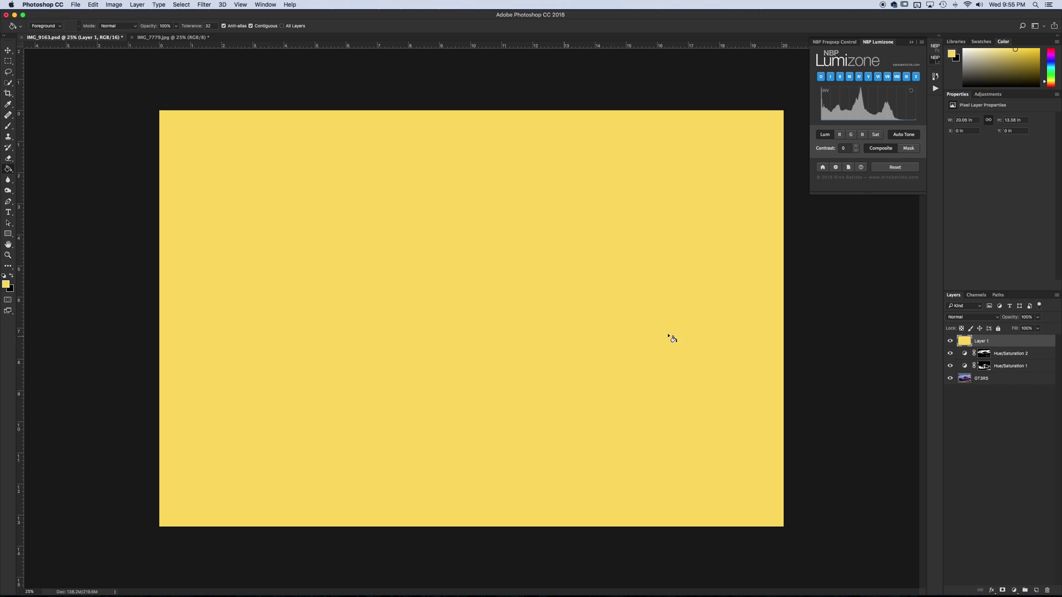
left_click(849, 81)
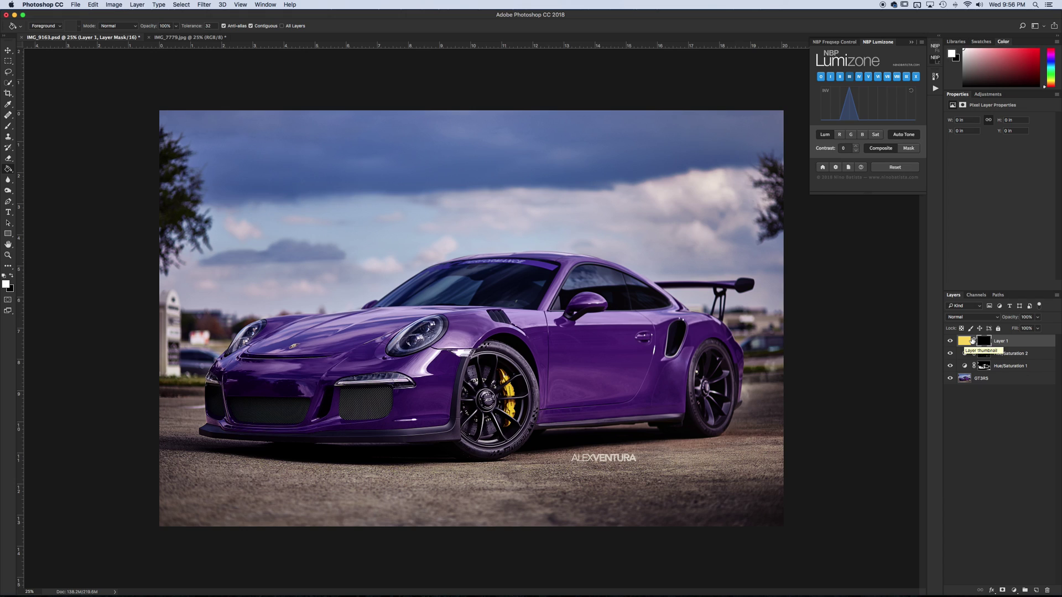
left_click(985, 383)
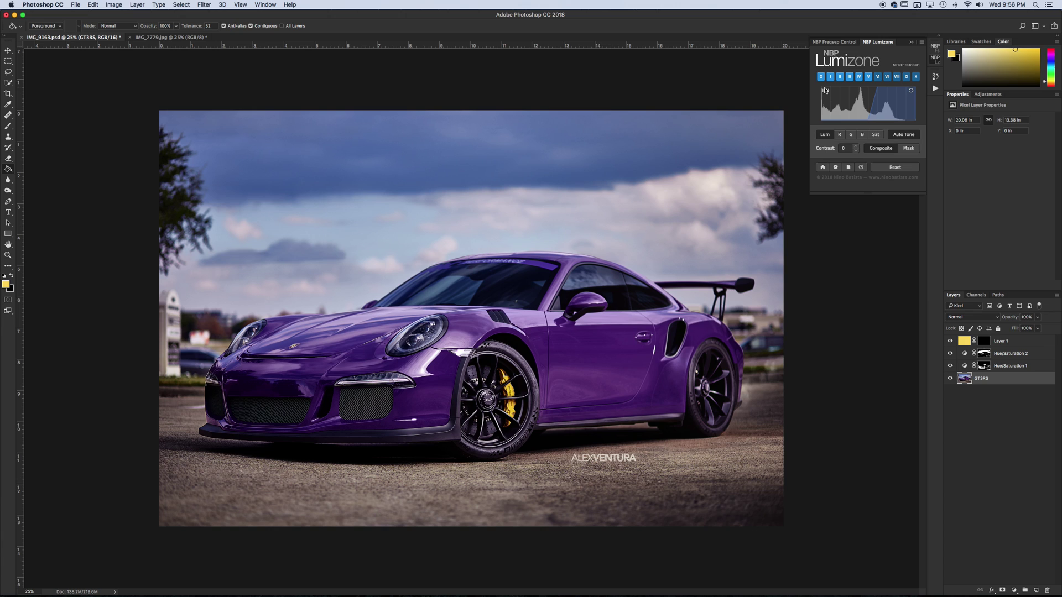
Build a Lumizone mask on GT3RS, preview zones I and II, and replace Layer 1's mask with it
left_click(868, 76)
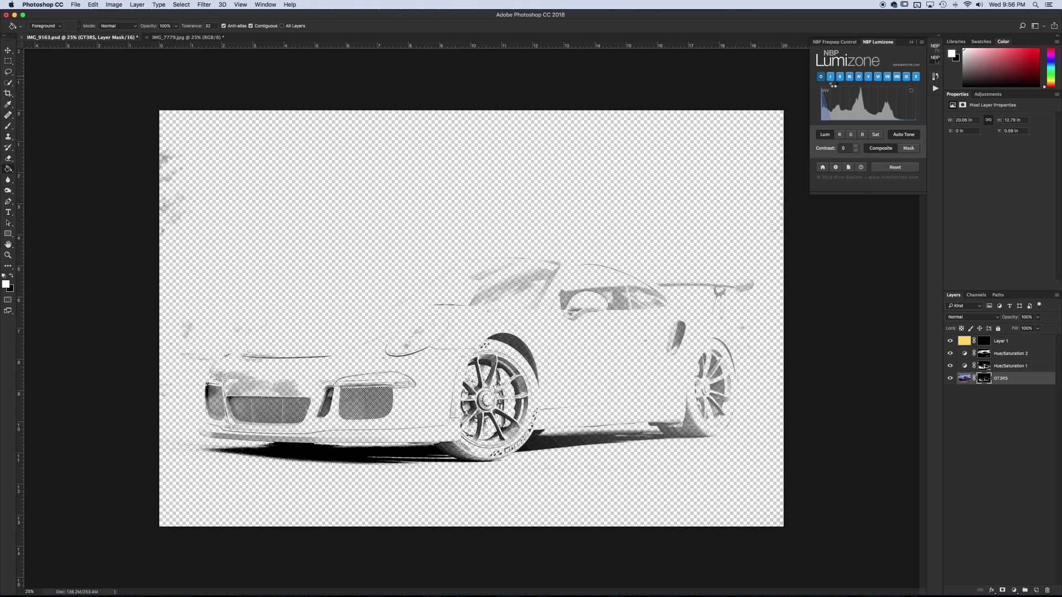
left_click(831, 78)
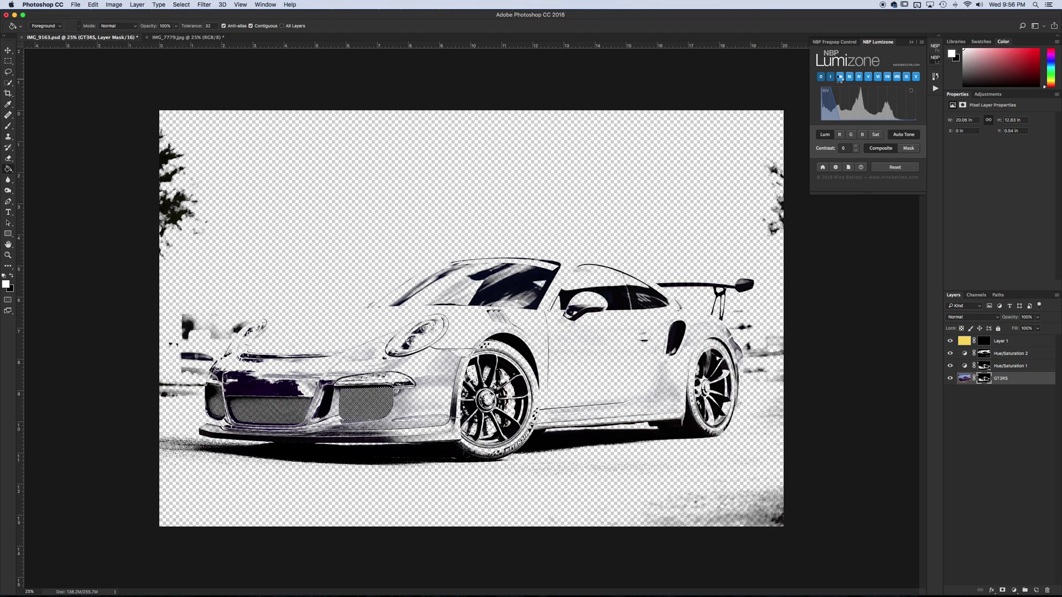
left_click(840, 77)
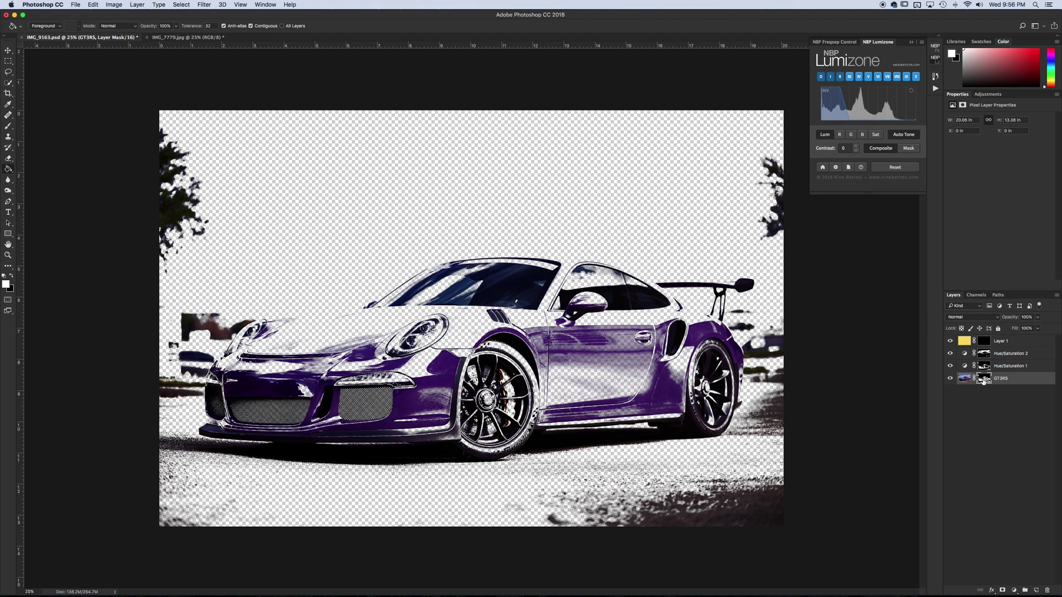
left_click_drag(983, 380, 984, 342)
left_click(601, 192)
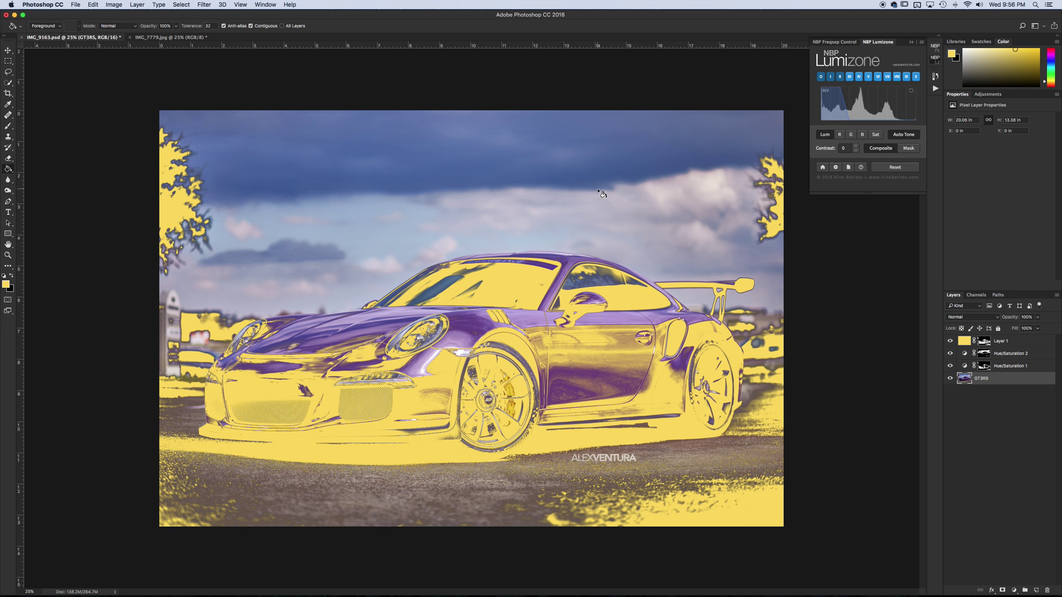
Select Layer 1 and view its blend modes, leaving the mode unchanged
left_click(994, 342)
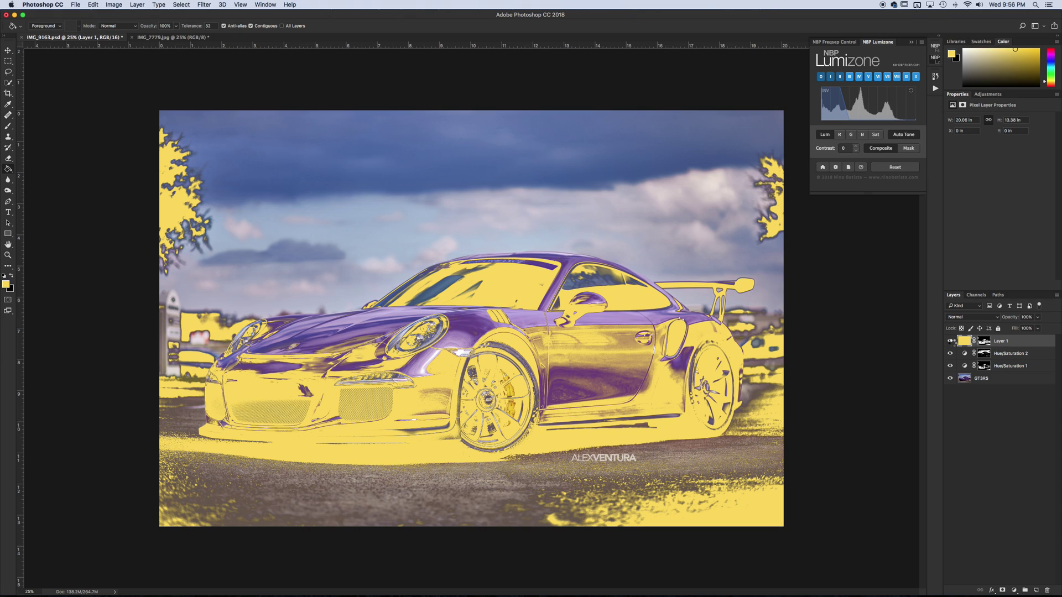
left_click(978, 317)
key("Escape")
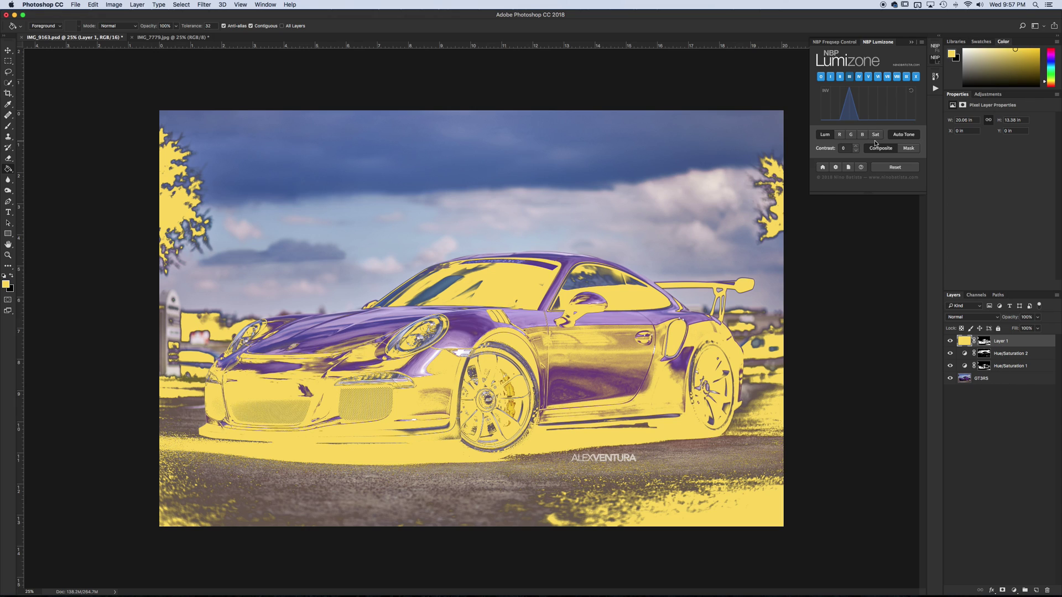
Set Layer 1 to Soft Light blending at about a third opacity
left_click(995, 317)
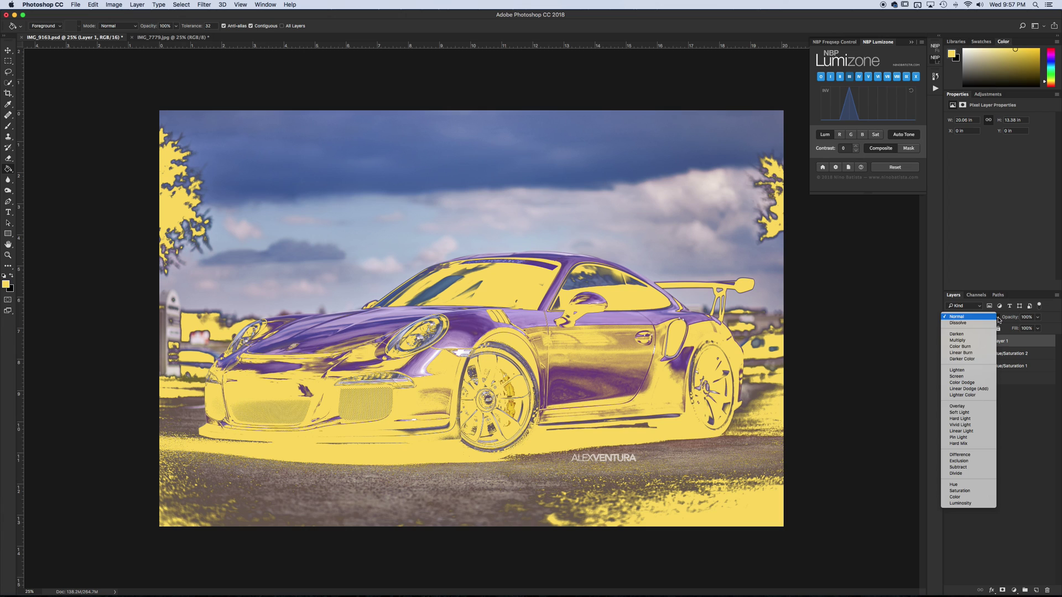
left_click(988, 413)
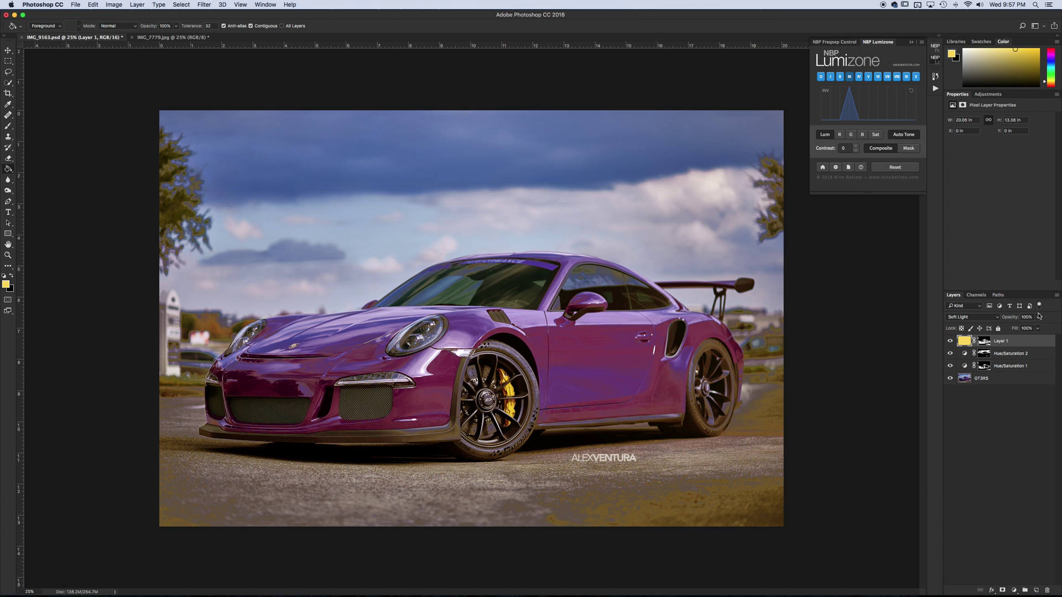
left_click_drag(1037, 319, 1013, 327)
Compare the photo with Layer 1 hidden and shown, then delete Layer 1
left_click(949, 341)
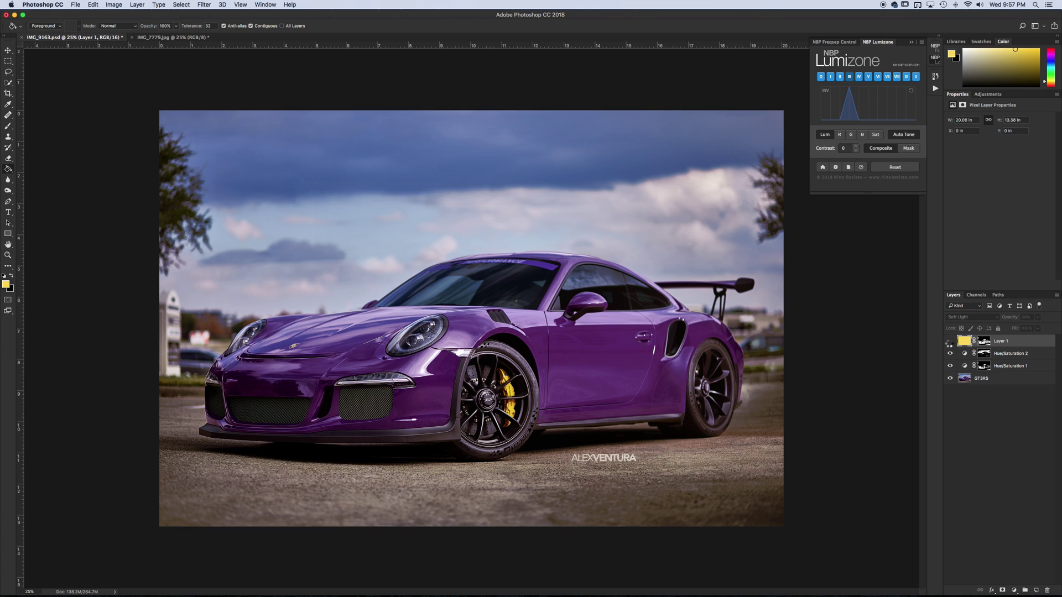
left_click(949, 341)
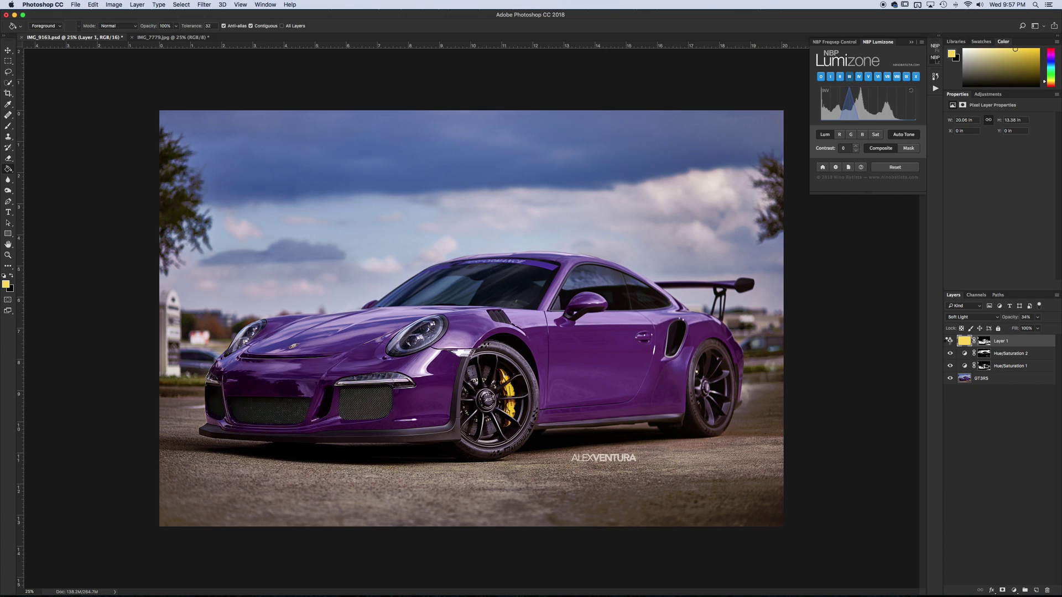
left_click(949, 341)
left_click_drag(1016, 341, 1046, 588)
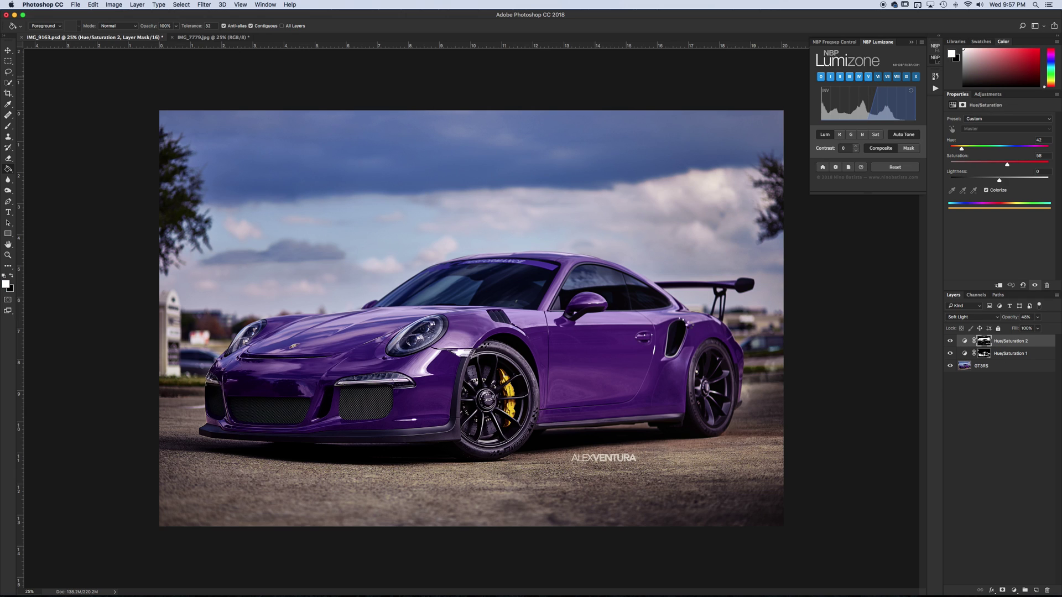
Raise Hue/Saturation 2 to 100% opacity and switch its mask to another Lumizone zone
left_click(1037, 316)
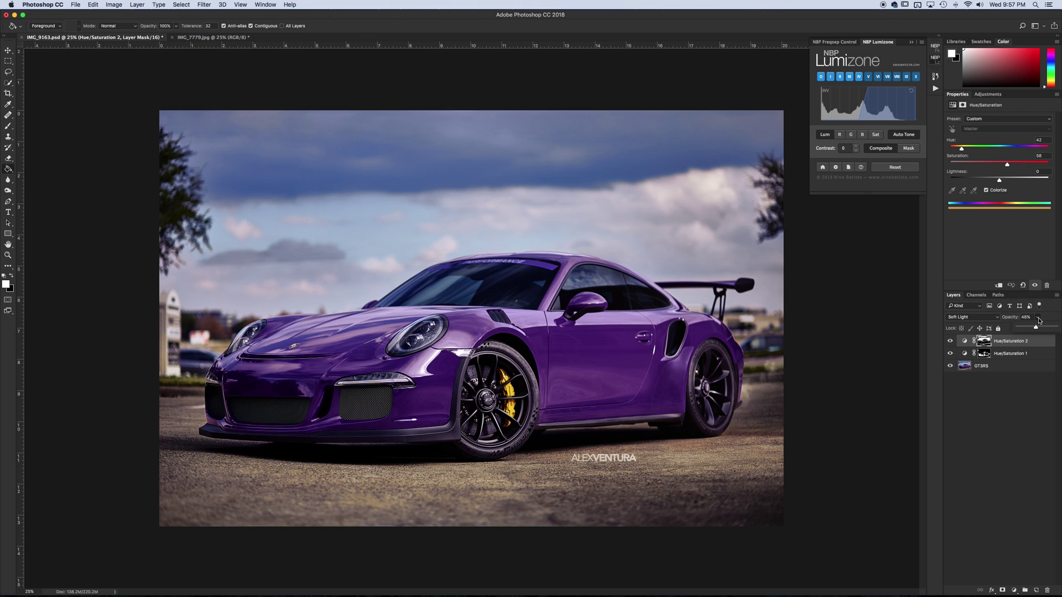
left_click_drag(1038, 327, 1057, 328)
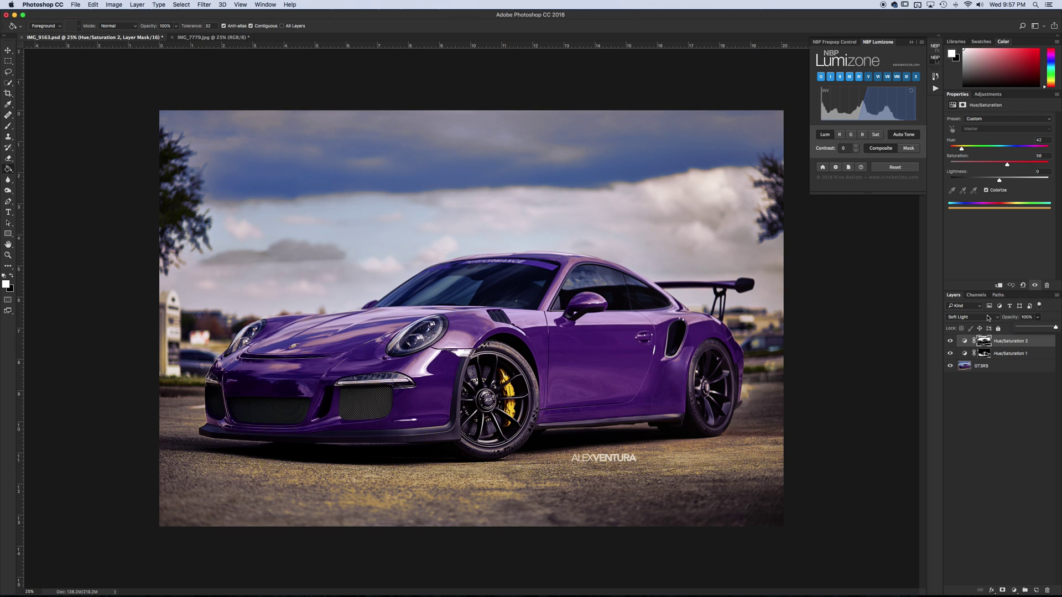
left_click(829, 78)
left_click(829, 79)
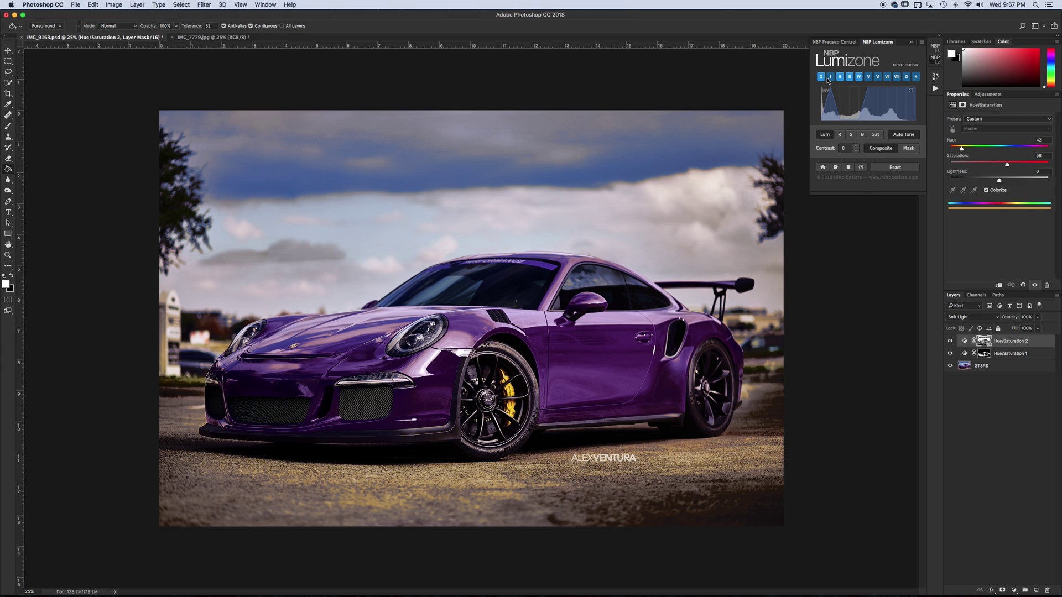
left_click(848, 135)
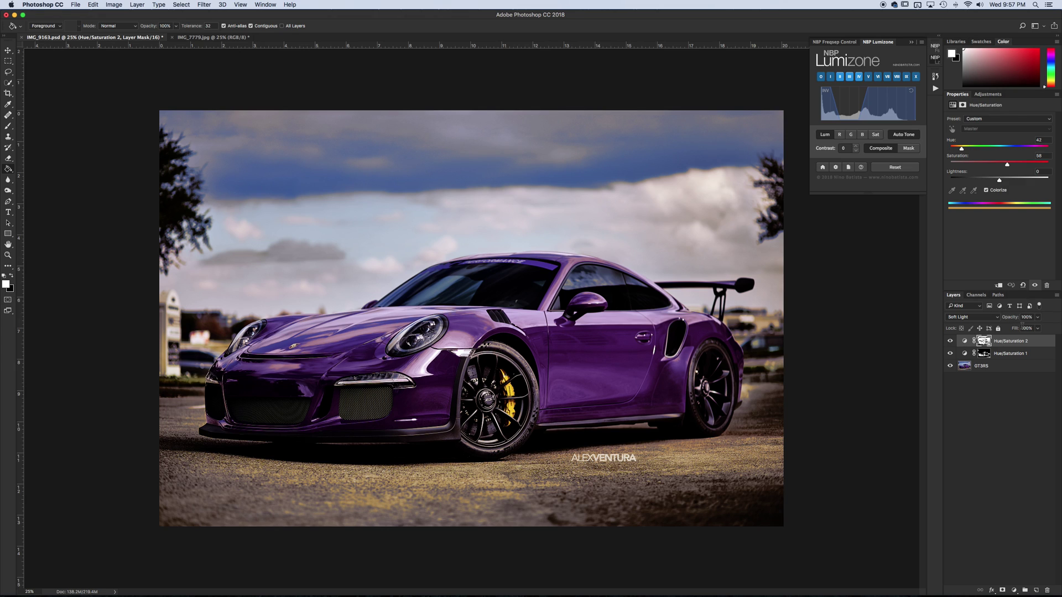
Apply a Lumizone zone to Hue/Saturation 1's mask, then delete both Hue/Saturation layers
left_click(985, 354)
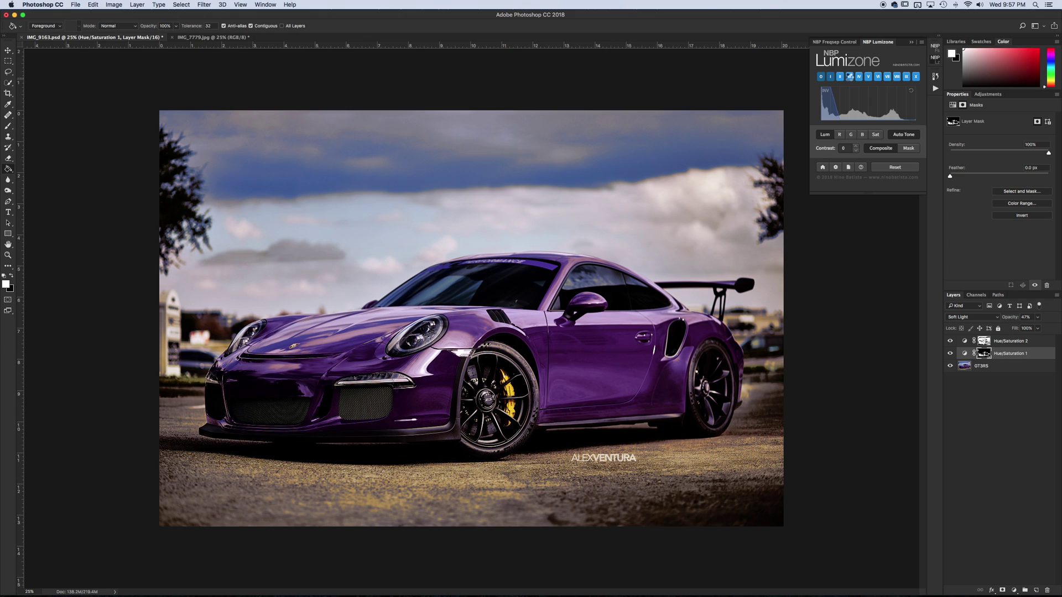
left_click(849, 77)
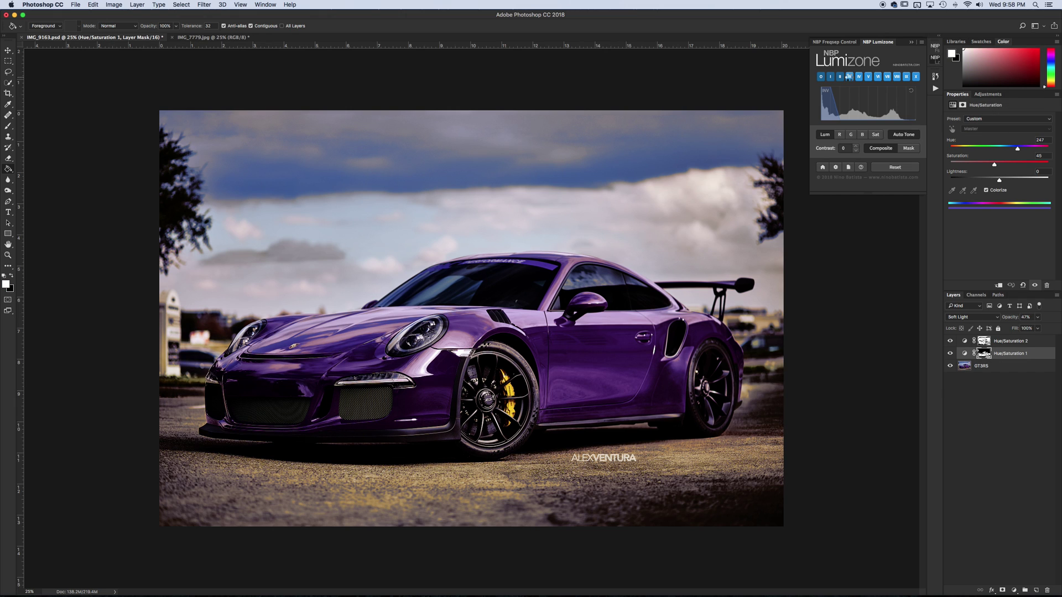
left_click(849, 77)
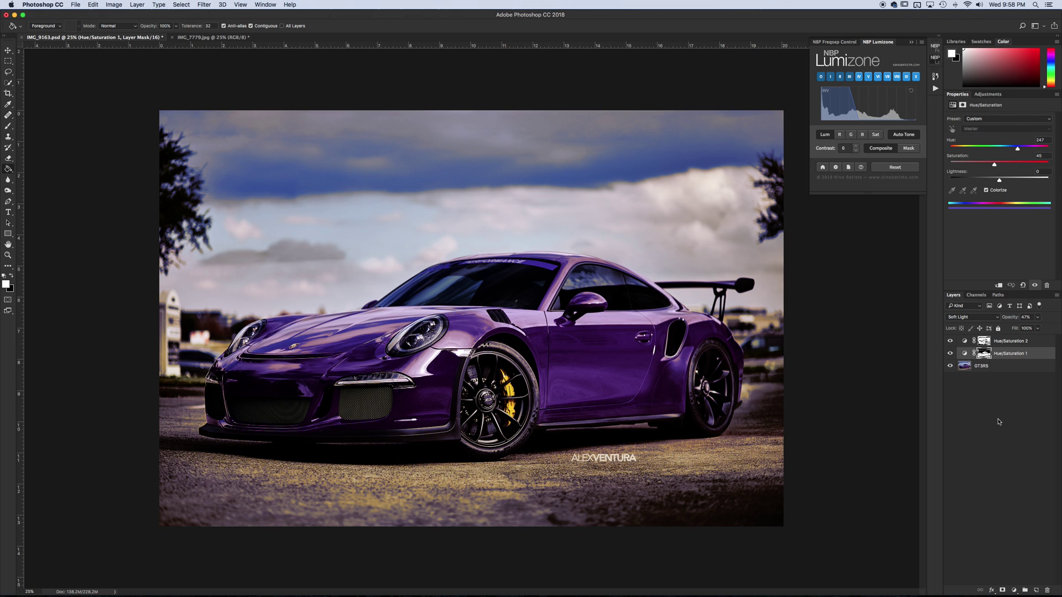
left_click(1015, 342, "shift")
left_click_drag(1024, 354, 1046, 591)
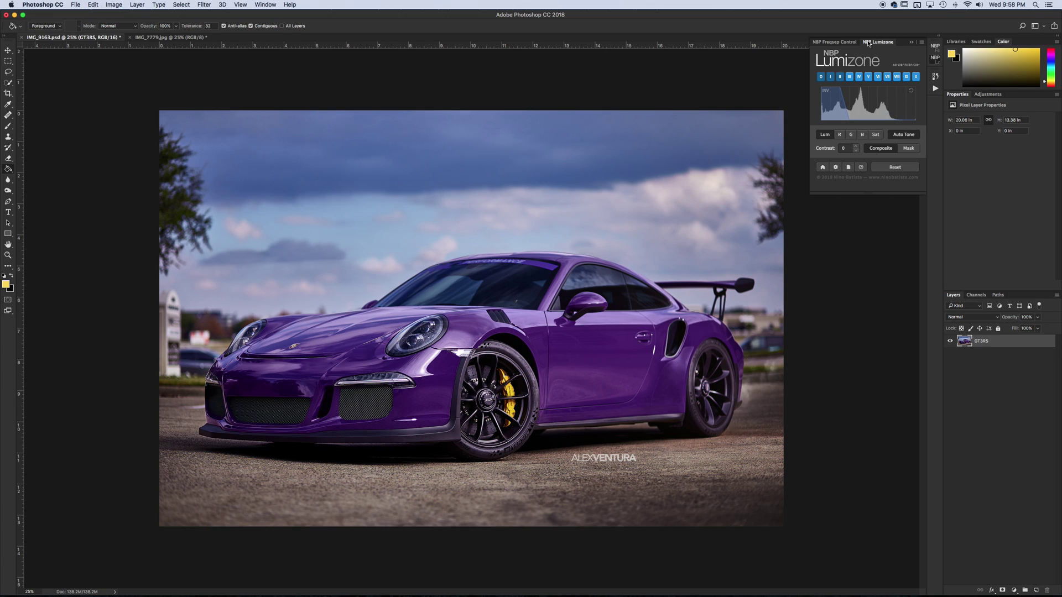
Run the Luminosity Masks action and view the resulting channels in the Channels panel
left_click(910, 43)
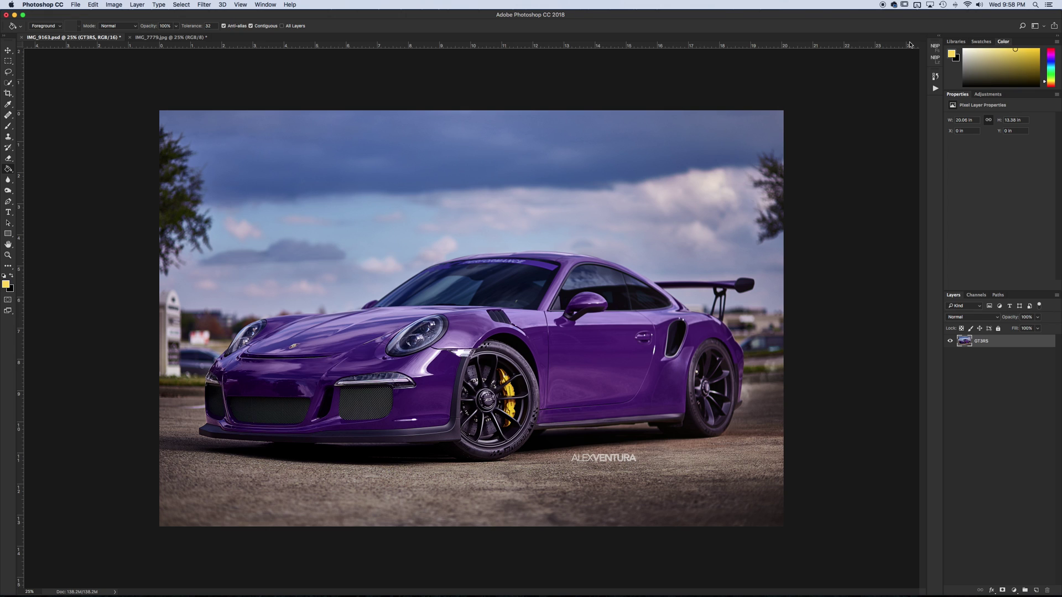
left_click(935, 88)
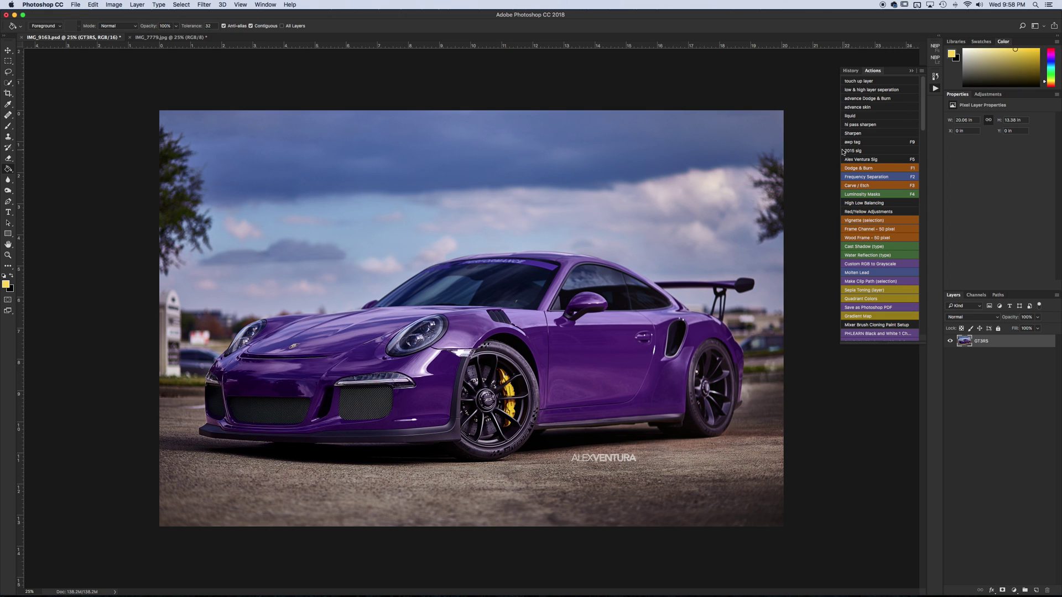
left_click(866, 197)
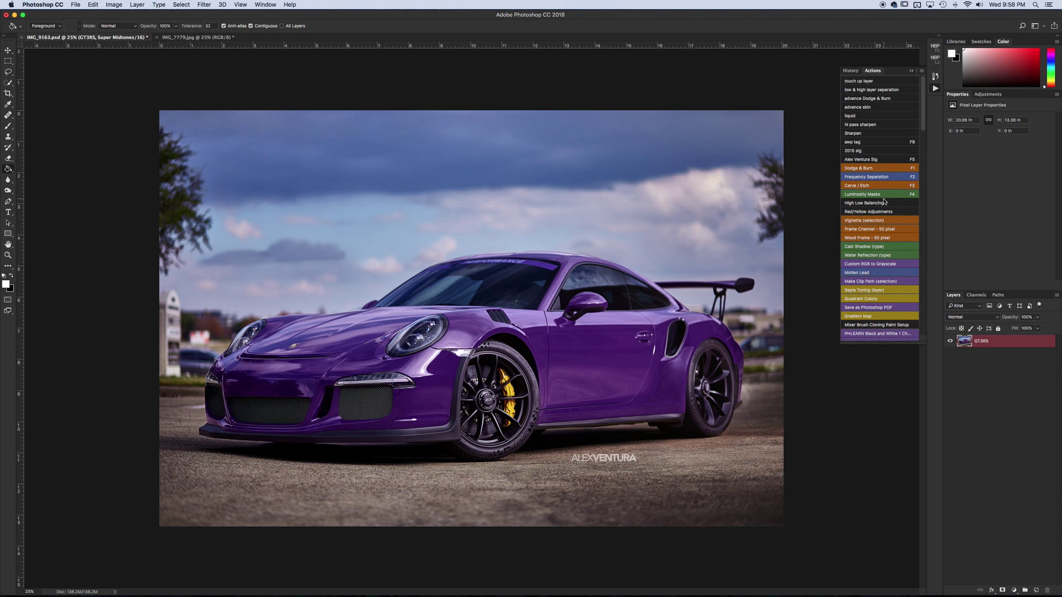
left_click(976, 295)
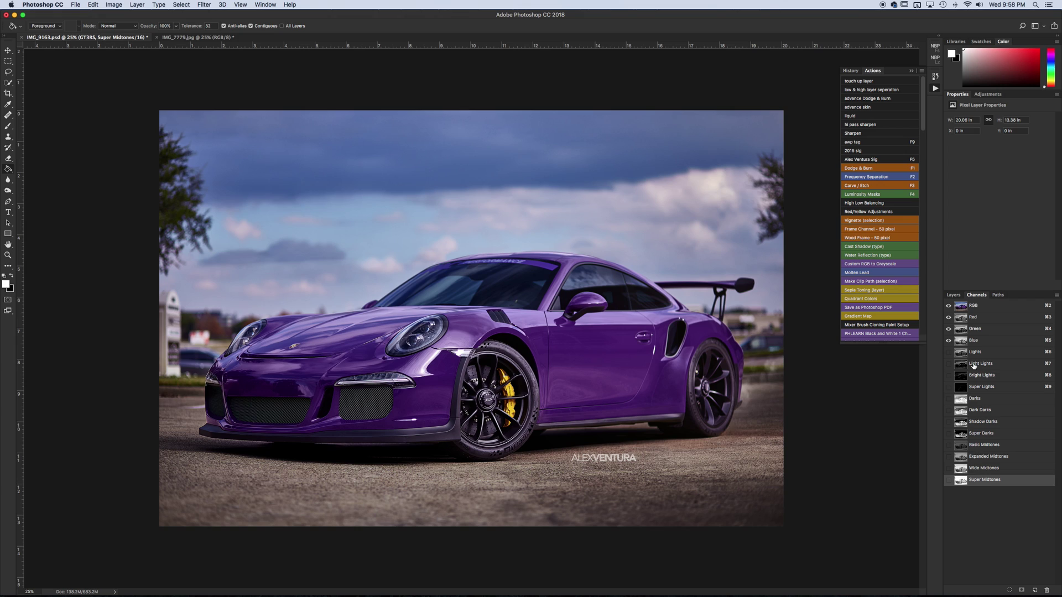
View the Lights luminosity channel alone, briefly adding Light Lights, and reopen NBP Lumizone
left_click(910, 70)
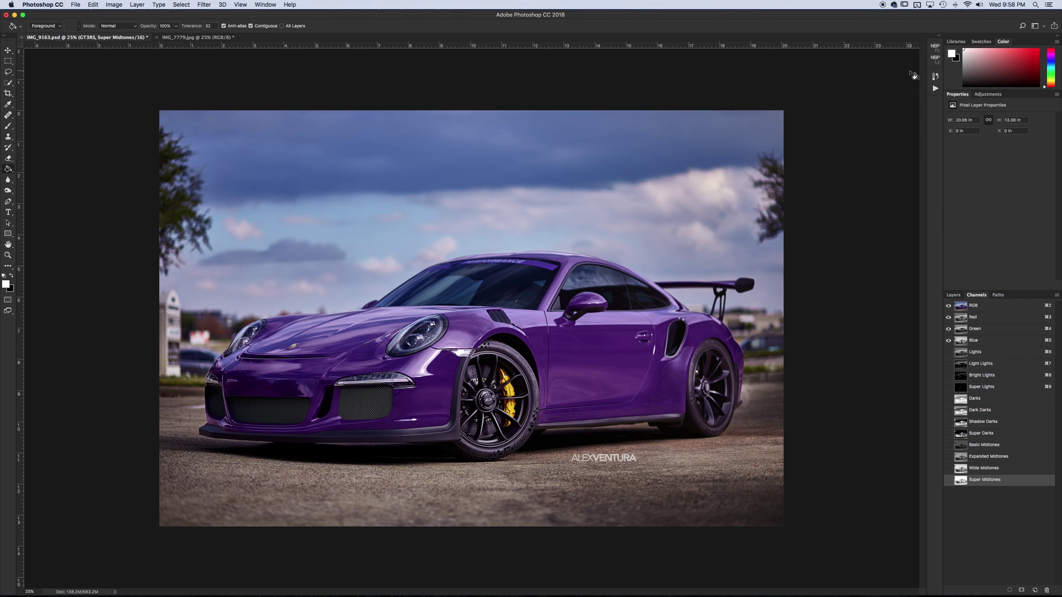
left_click(961, 365, "super")
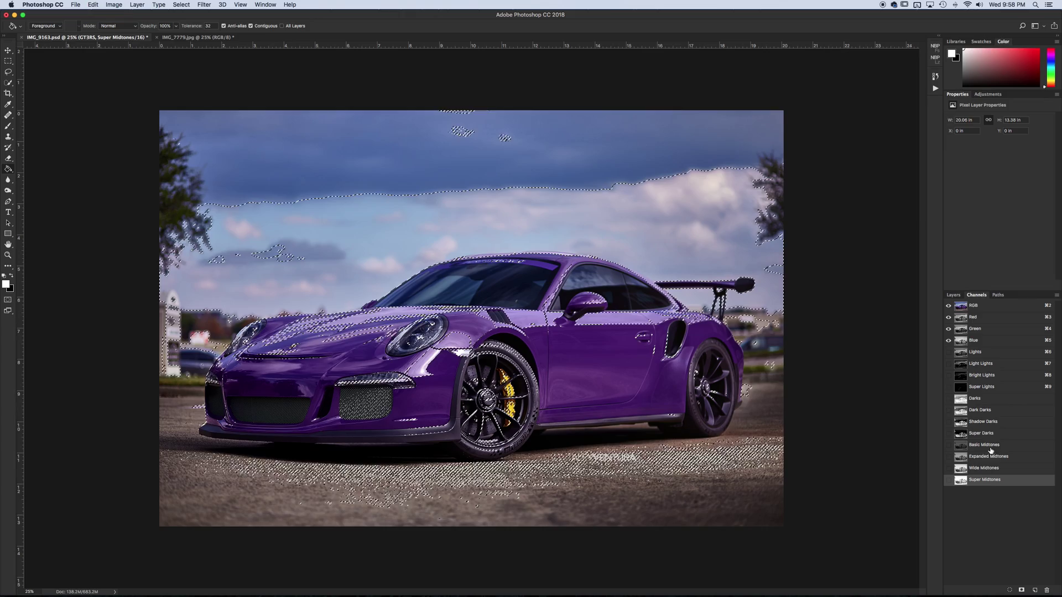
left_click(961, 357)
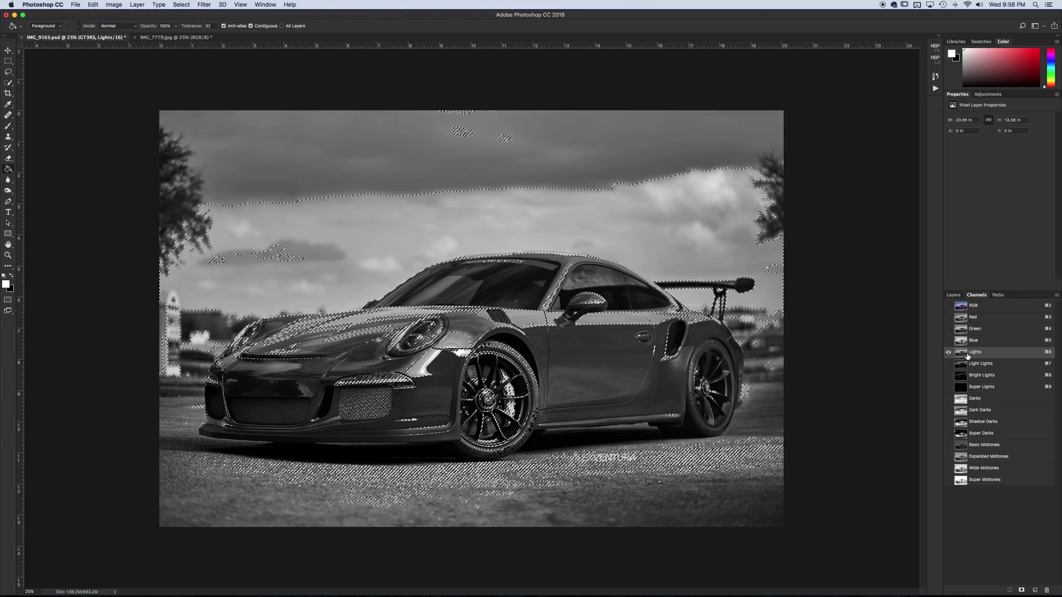
left_click(948, 364)
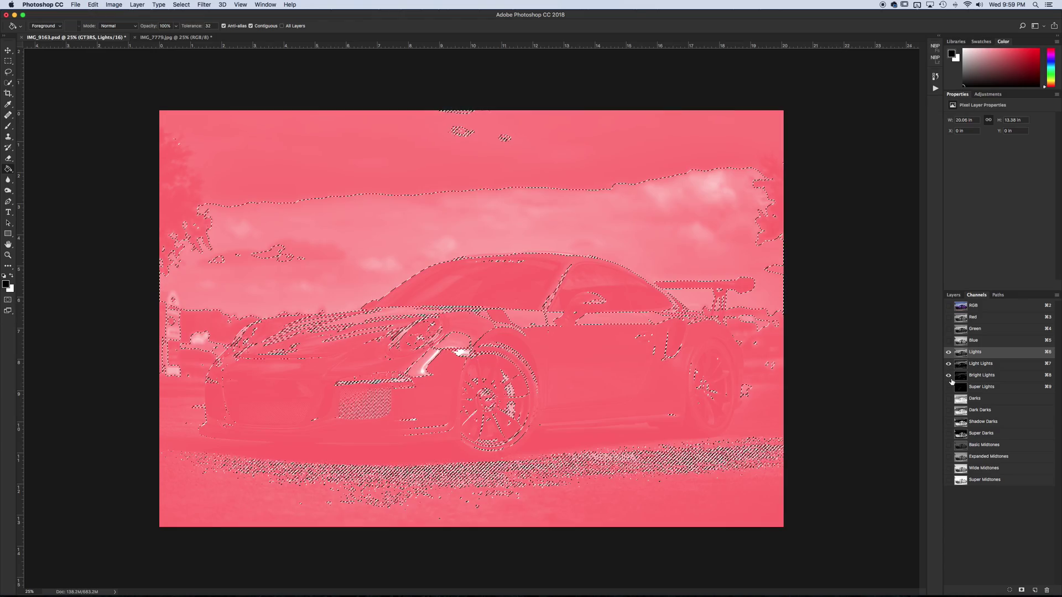
key("x")
left_click(948, 364)
key("x")
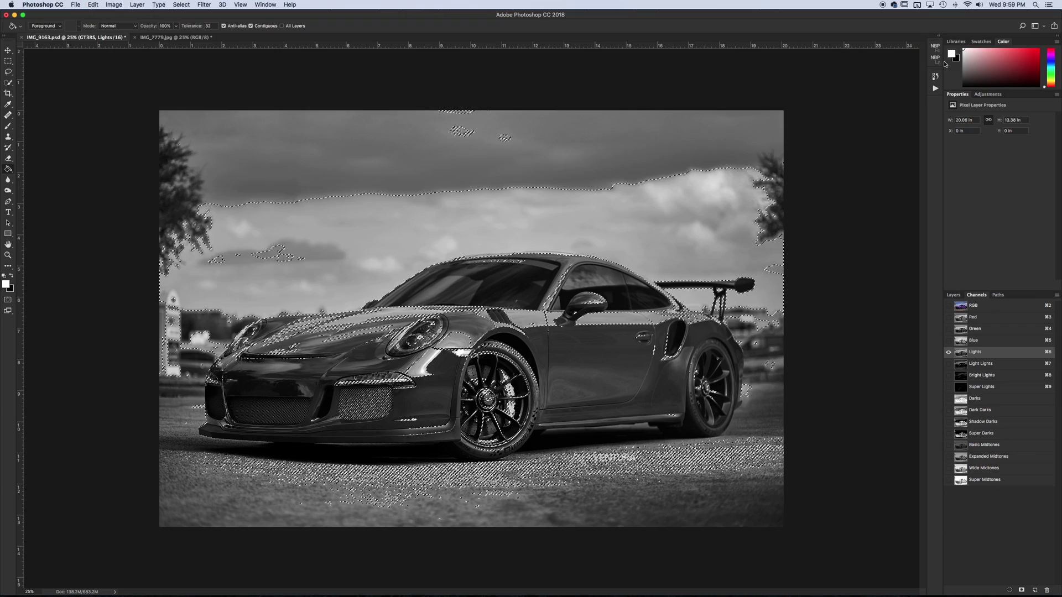
left_click(933, 76)
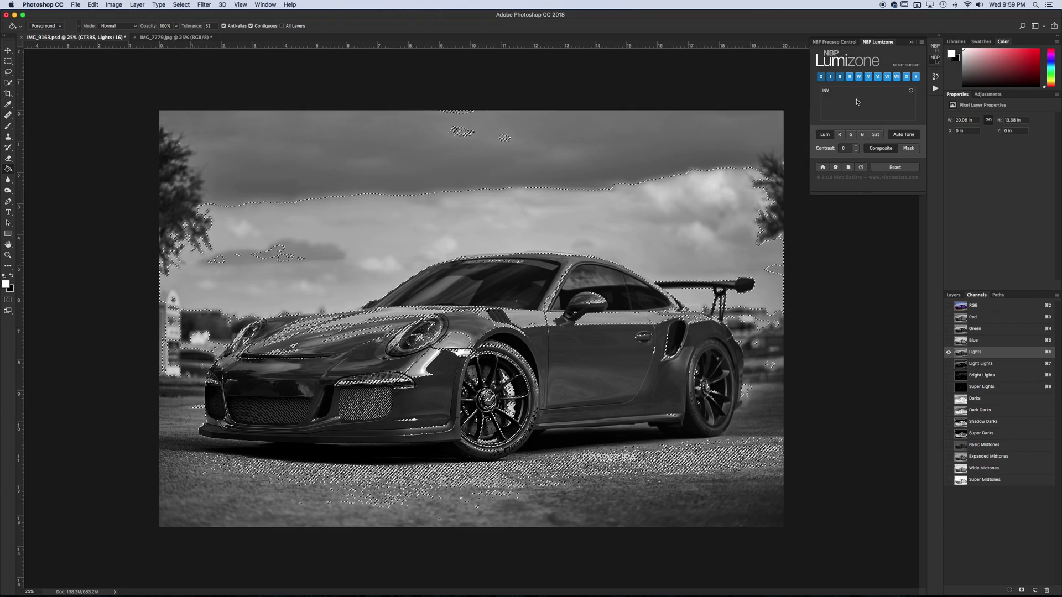
Refresh the Lumizone zone list, switch between composite and Lights channel views, and deselect
left_click(911, 91)
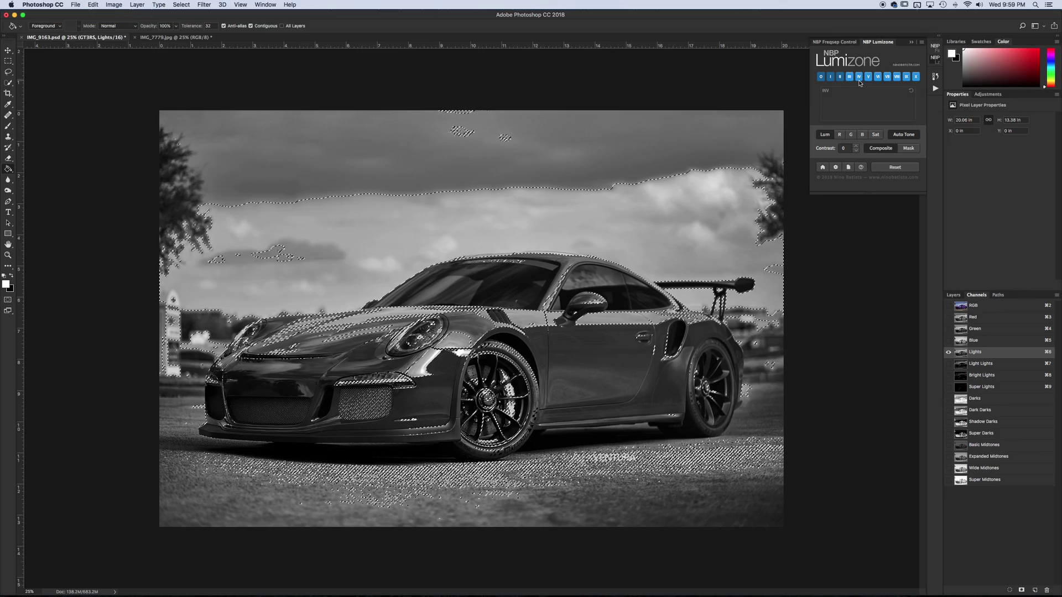
left_click(959, 295)
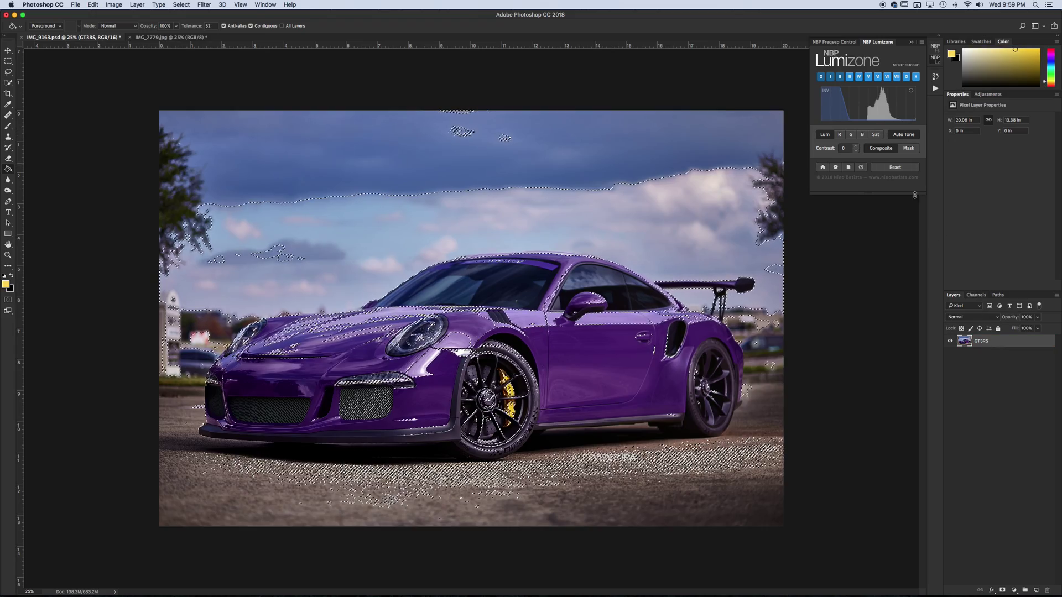
left_click(975, 296)
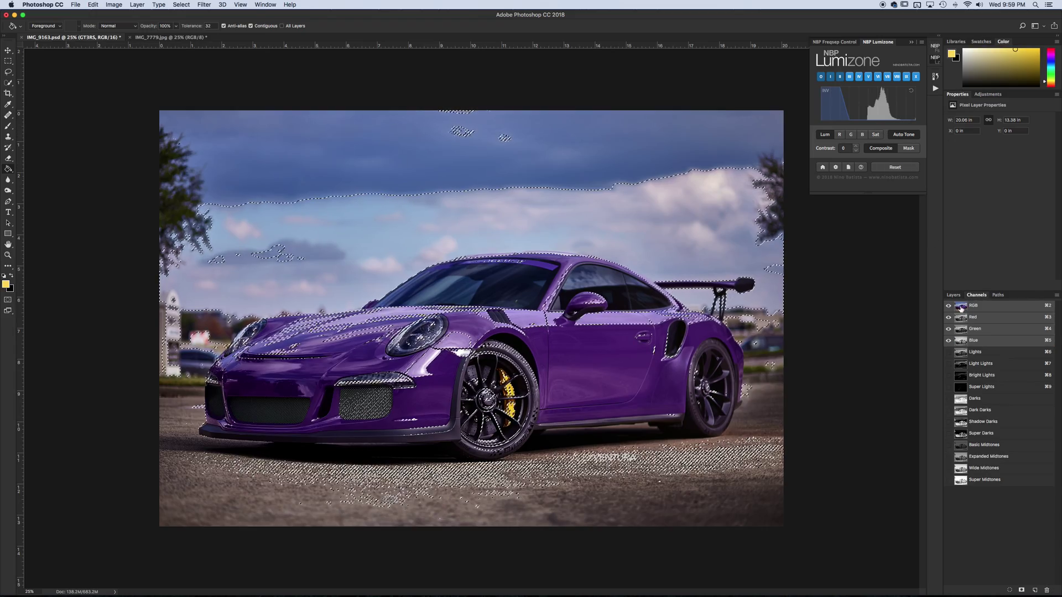
left_click(994, 352)
key("super+d")
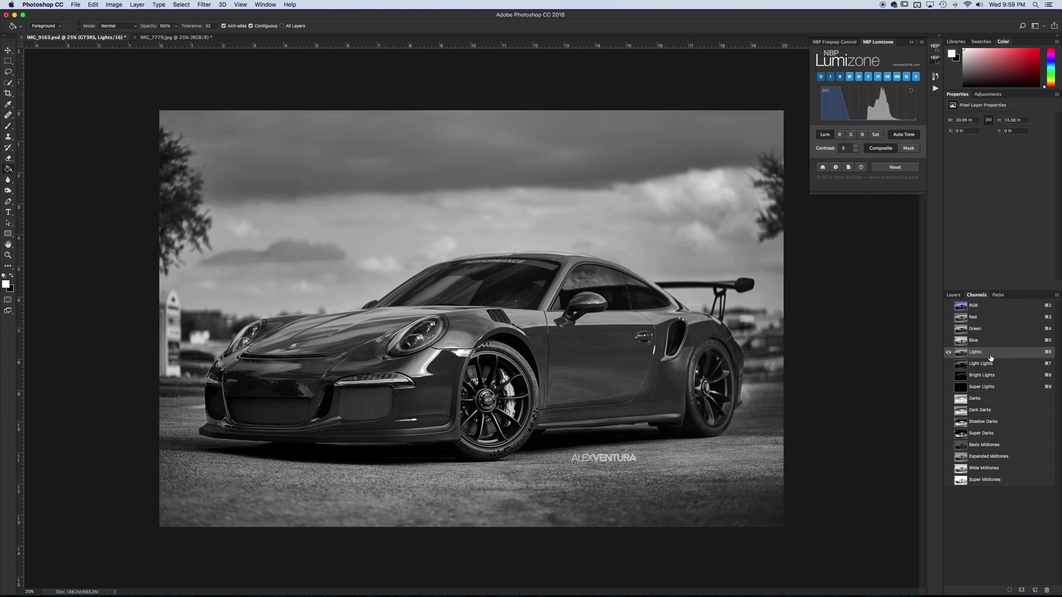
Delete the Lights, Light, Bright, Super Lights and Darks, Dark, Shadow, Super Darks channels
left_click(980, 366, "super")
left_click(981, 366, "shift")
left_click(981, 376, "shift")
left_click(982, 387, "shift")
left_click(985, 399, "shift")
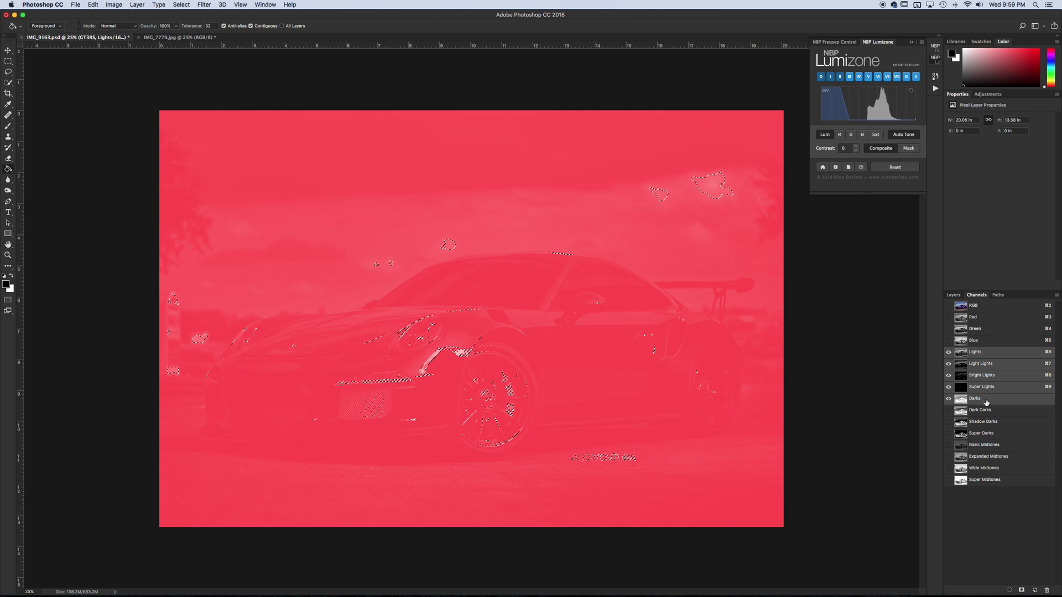
left_click(985, 412, "shift")
left_click(987, 423, "shift")
left_click(987, 435, "shift")
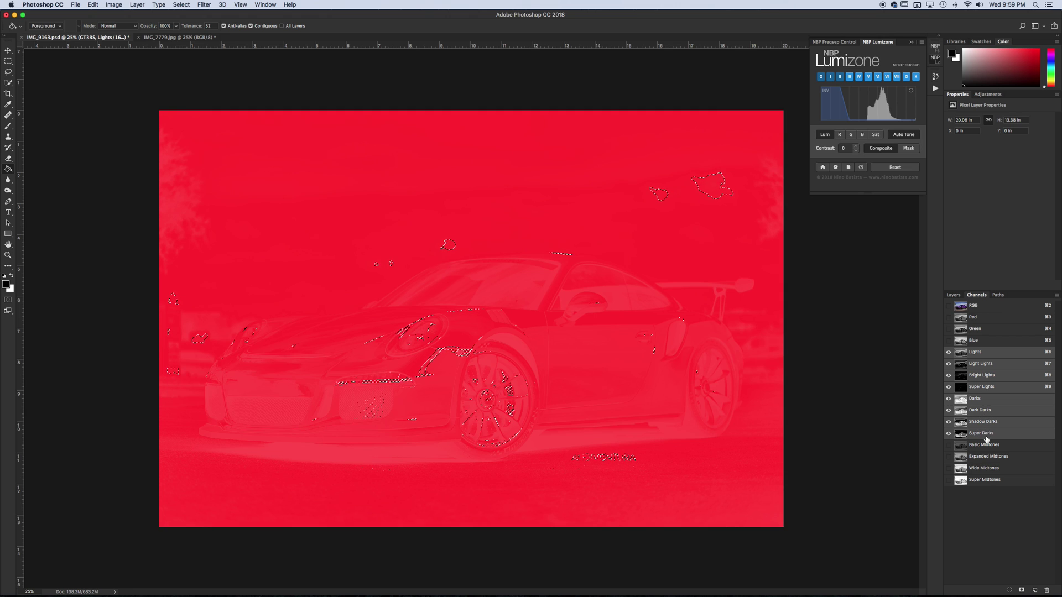
left_click_drag(987, 439, 1046, 590)
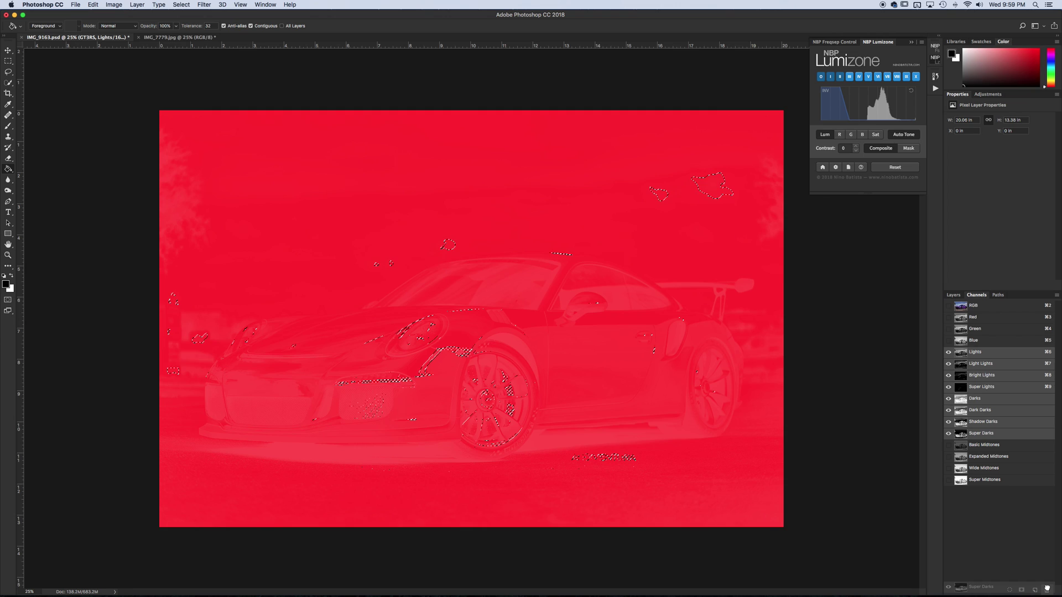
Delete the Basic, Super, Expanded and Wide Midtones channels, leaving only RGB
left_click(984, 353)
left_click(987, 387, "shift")
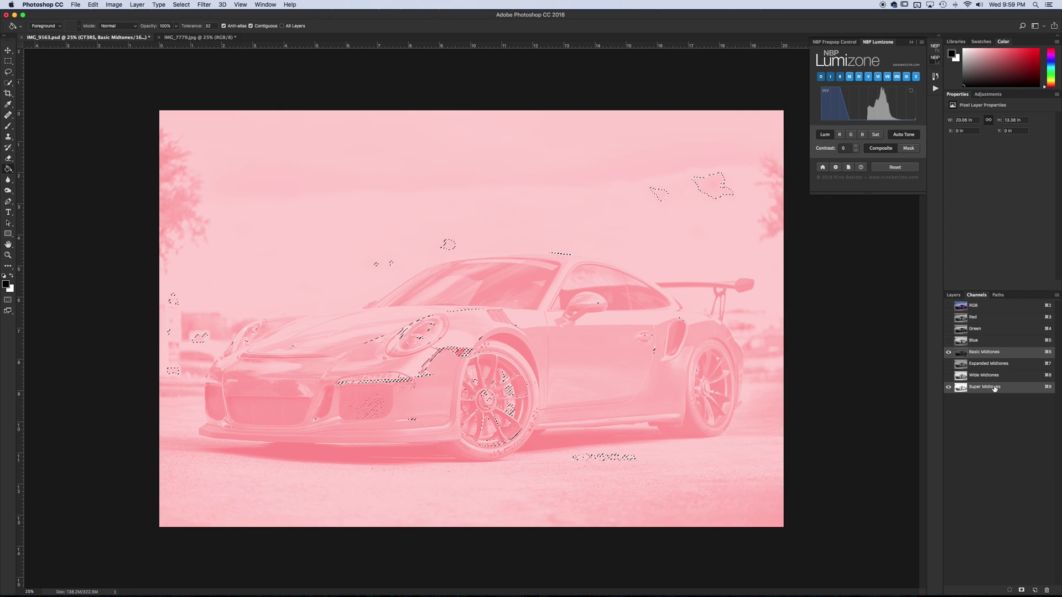
left_click_drag(997, 386, 1047, 590)
left_click(990, 357)
left_click(989, 364, "shift")
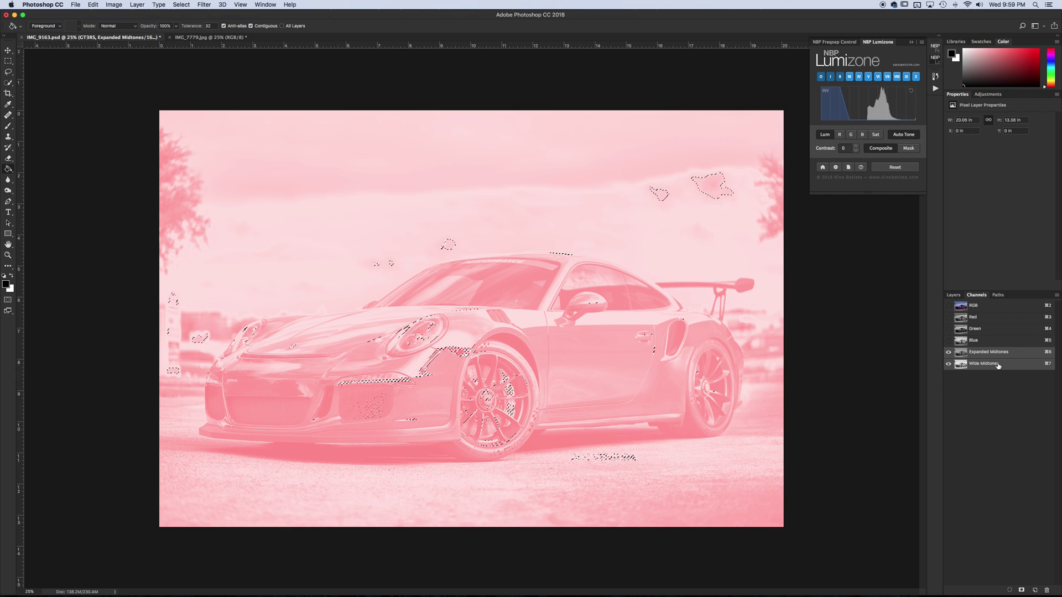
left_click_drag(1001, 365, 1049, 593)
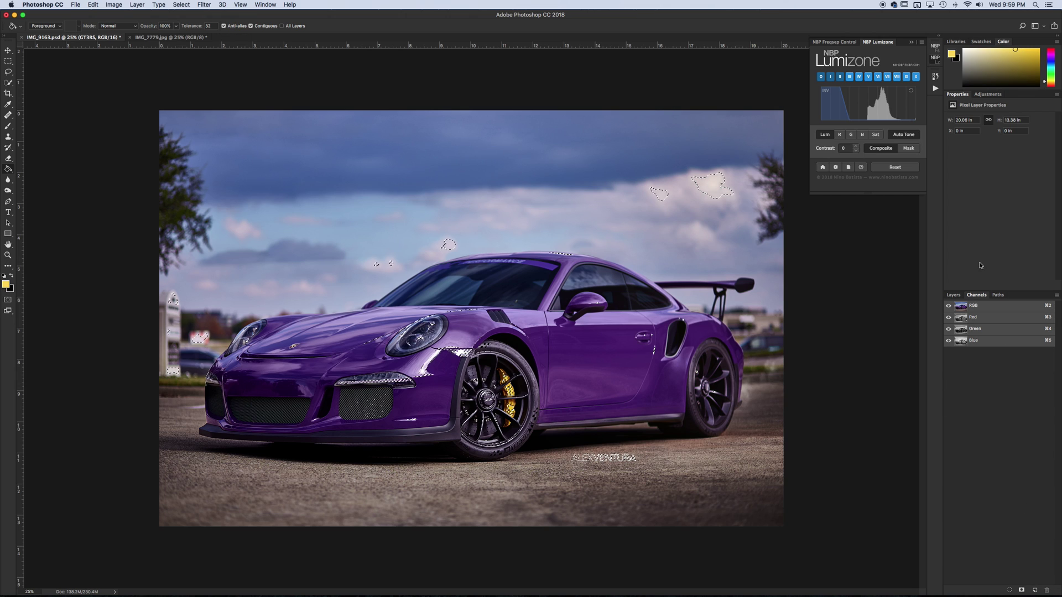
Return to the car's layers, collapse NBP Lumizone and clear the selection
left_click(950, 295)
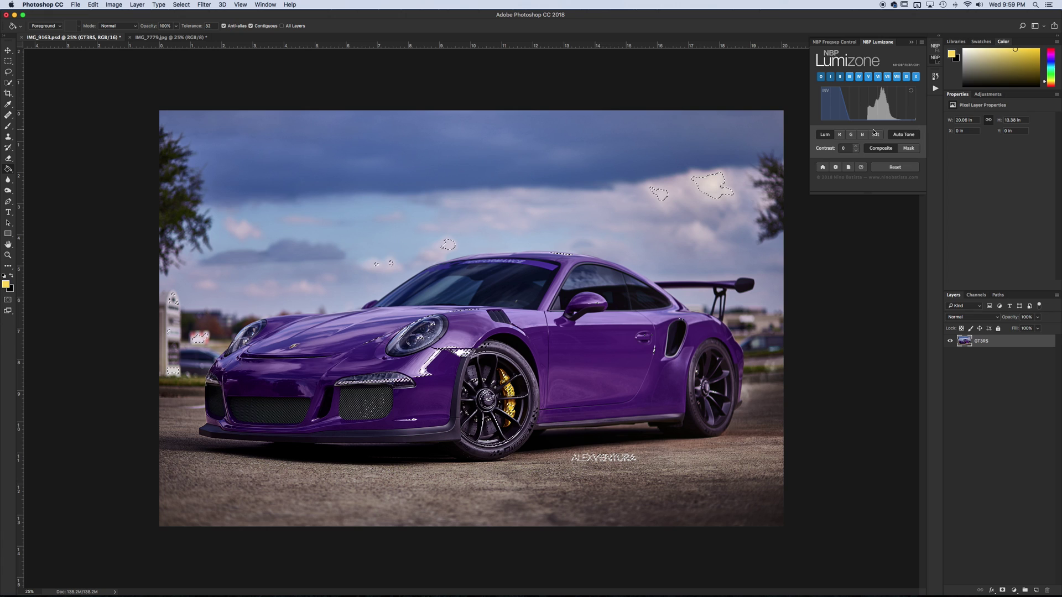
left_click(911, 42)
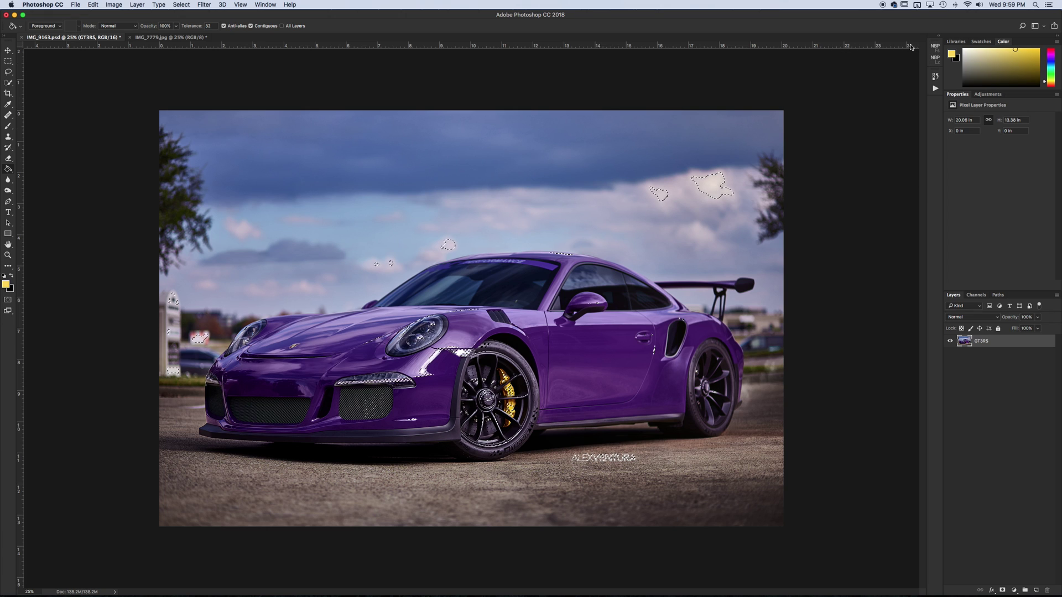
key("super+d")
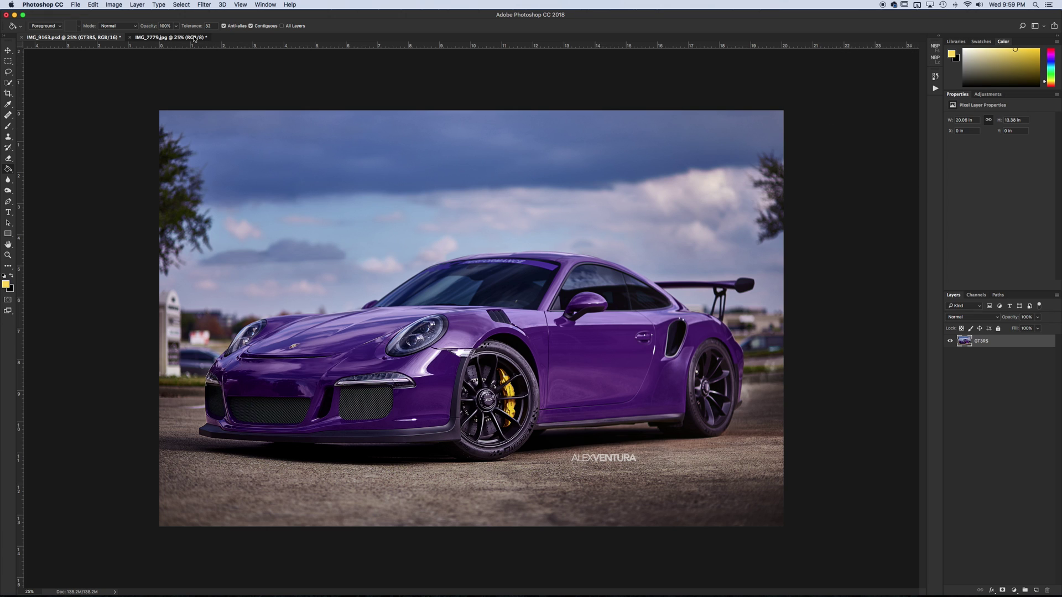
In IMG_7779.jpg, add a new empty Layer 1 above the portrait photo layer
left_click(194, 38)
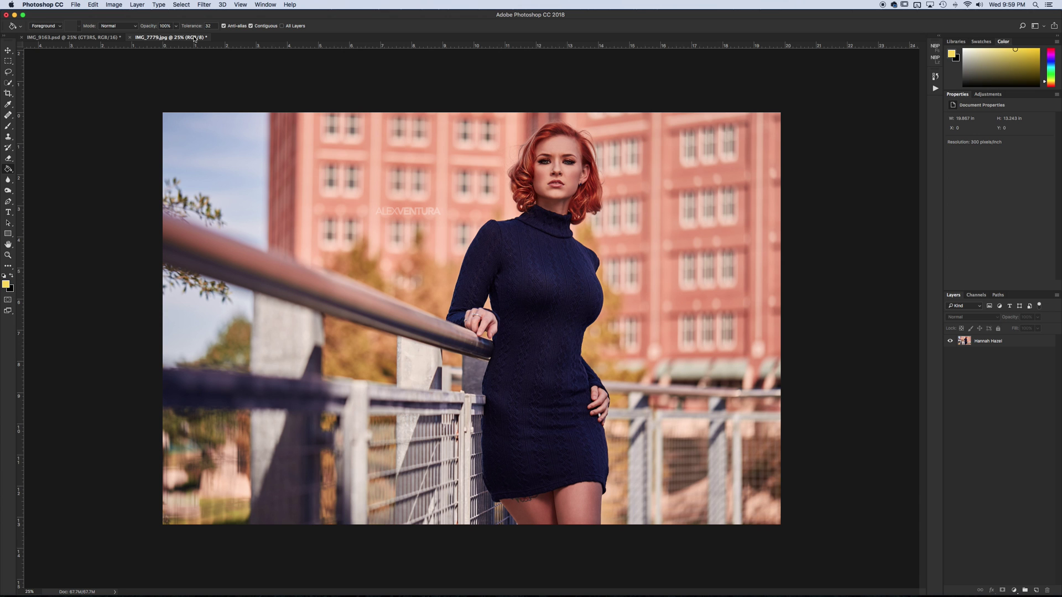
left_click(985, 345)
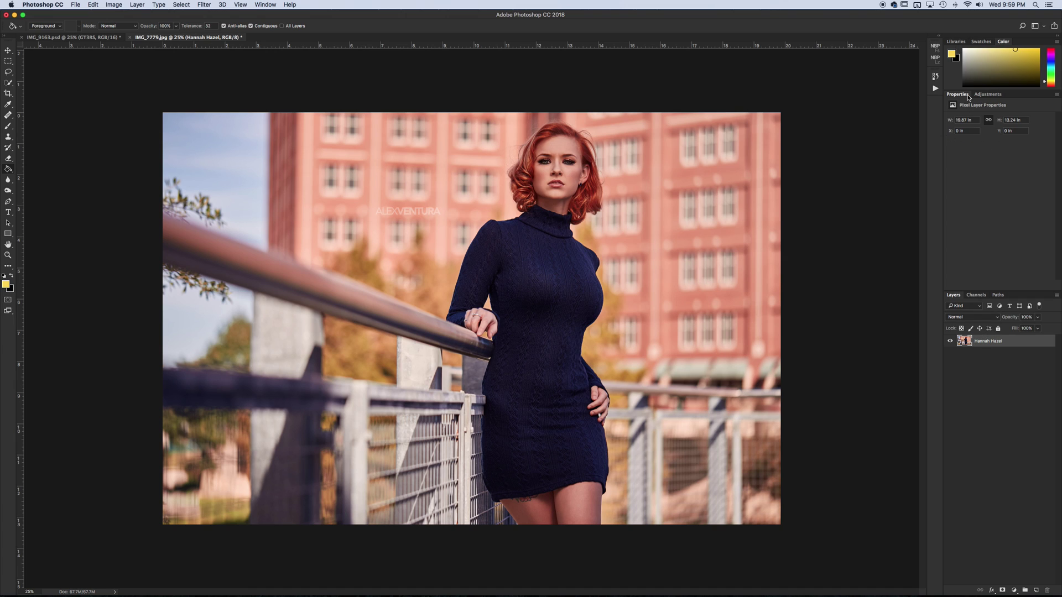
left_click(1036, 590)
left_click(986, 354)
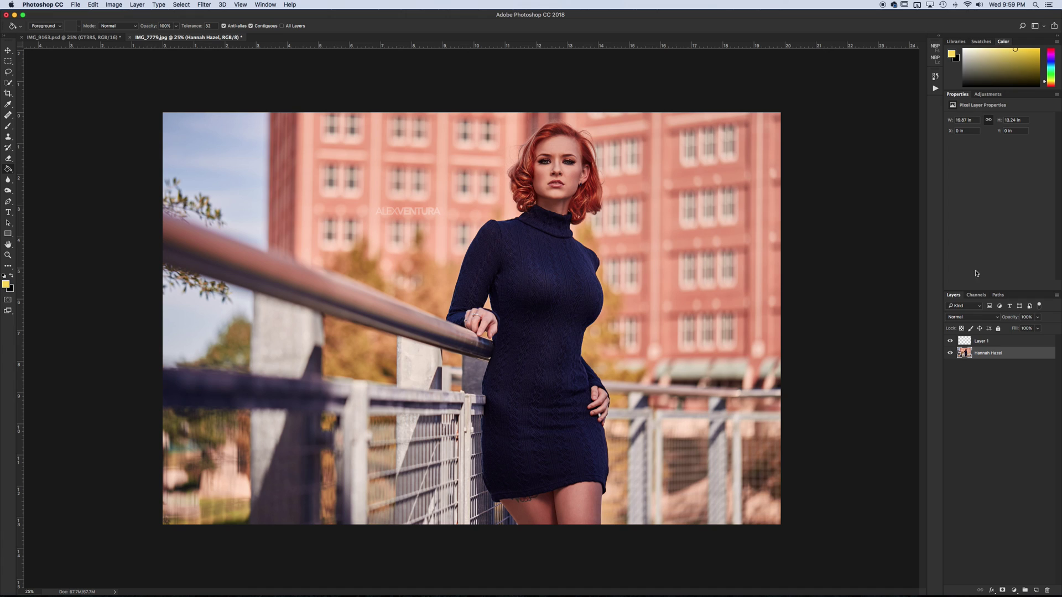
Mask the portrait layer with Lumizone zone II, move that mask onto Layer 1, and select Layer 1
left_click(936, 89)
left_click(935, 58)
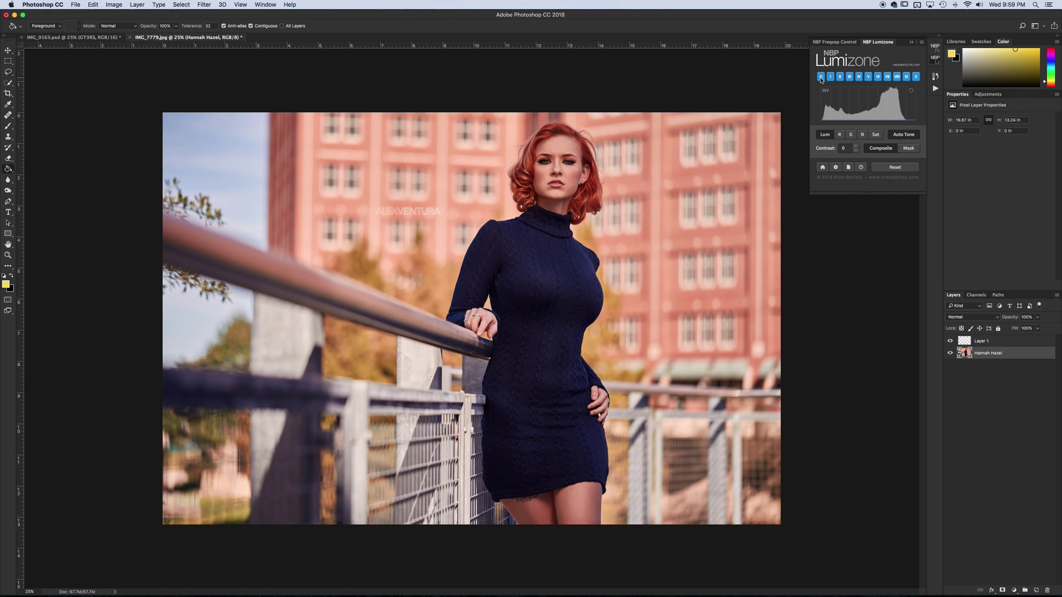
left_click(831, 77)
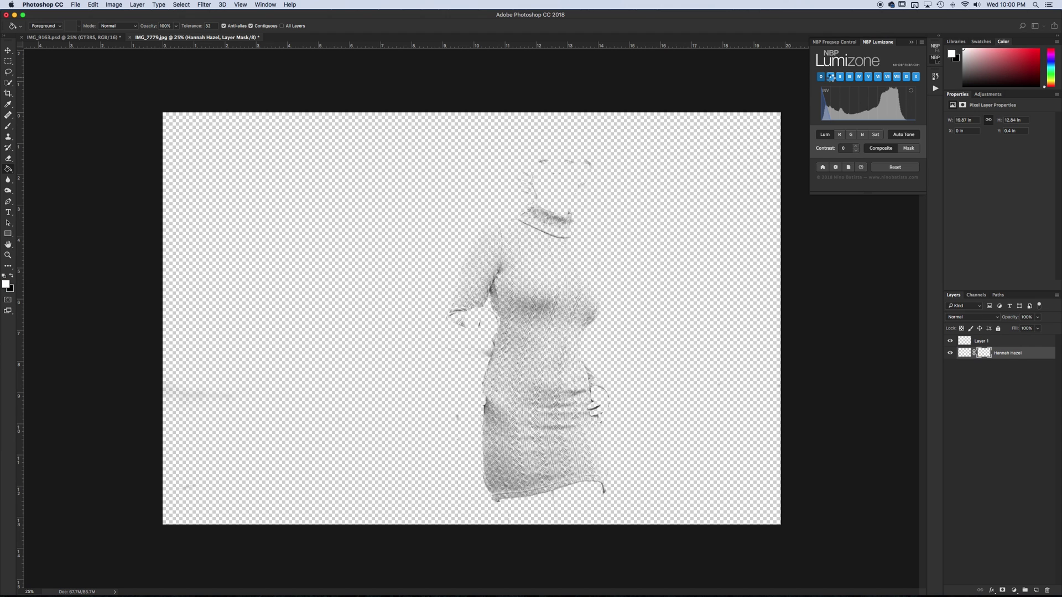
left_click(840, 78)
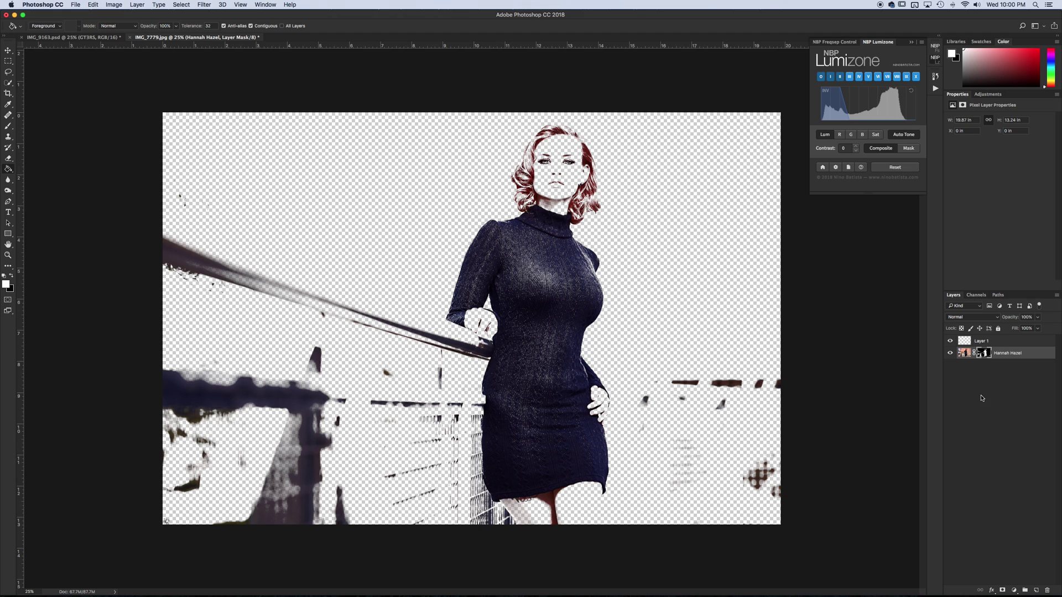
left_click_drag(983, 356, 983, 342)
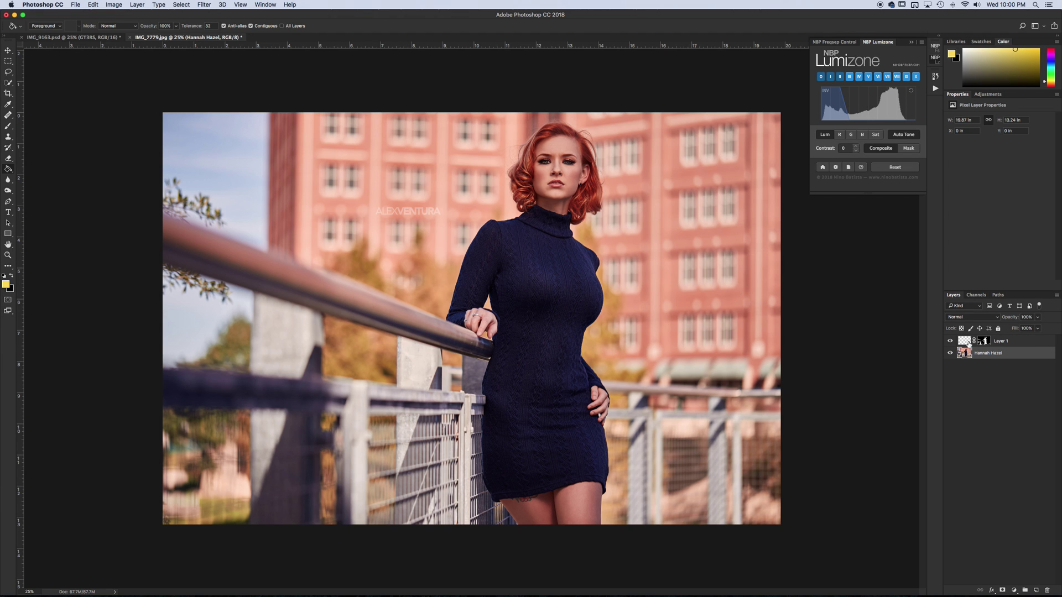
left_click(968, 343)
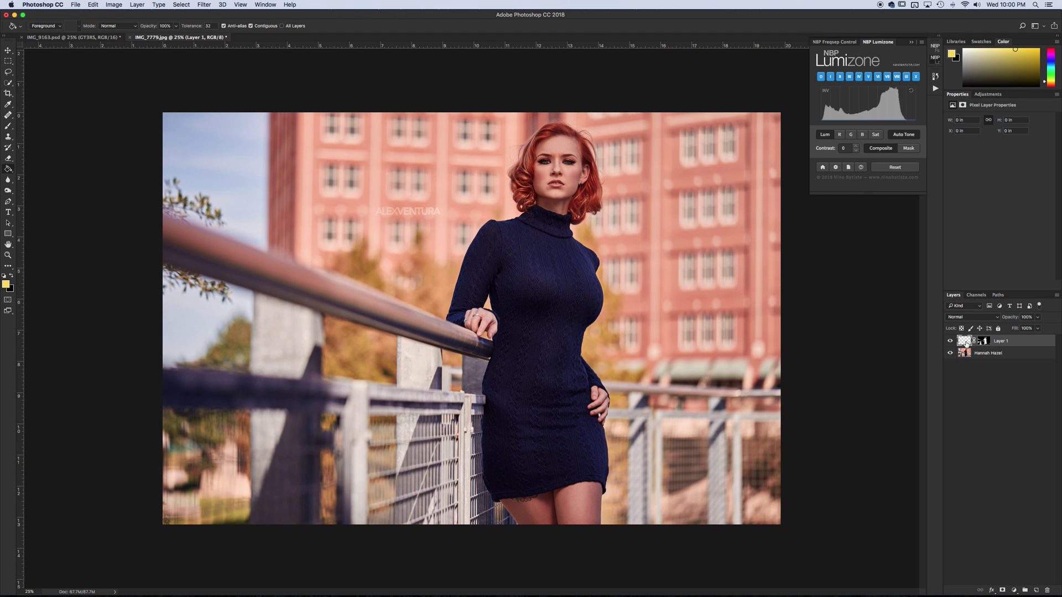
Fill Layer 1 with a purple-magenta foreground colour using the Paint Bucket
left_click(11, 276)
left_click(6, 283)
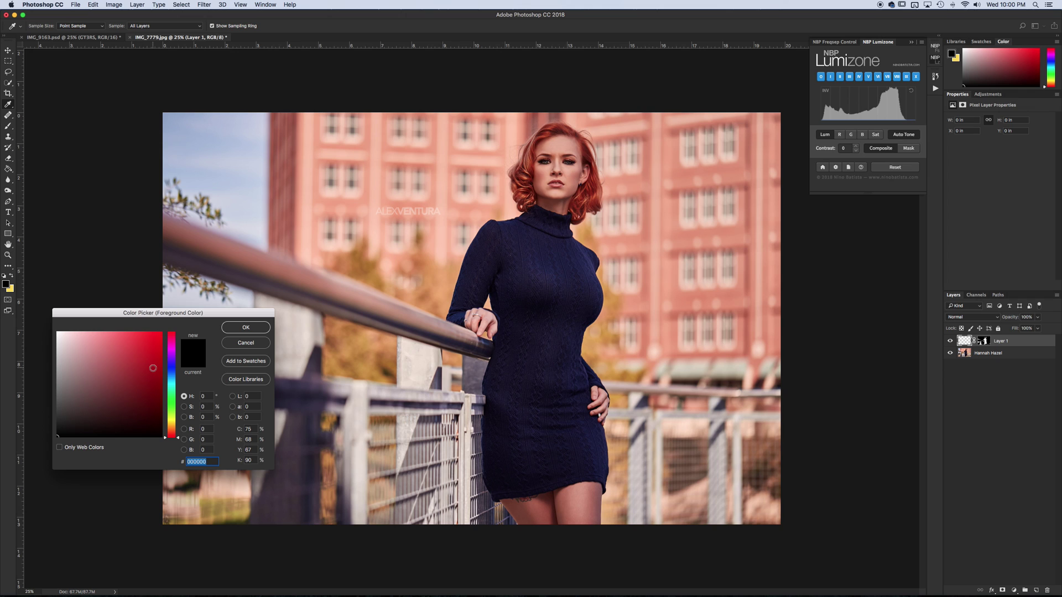
left_click_drag(172, 379, 176, 353)
left_click(147, 342)
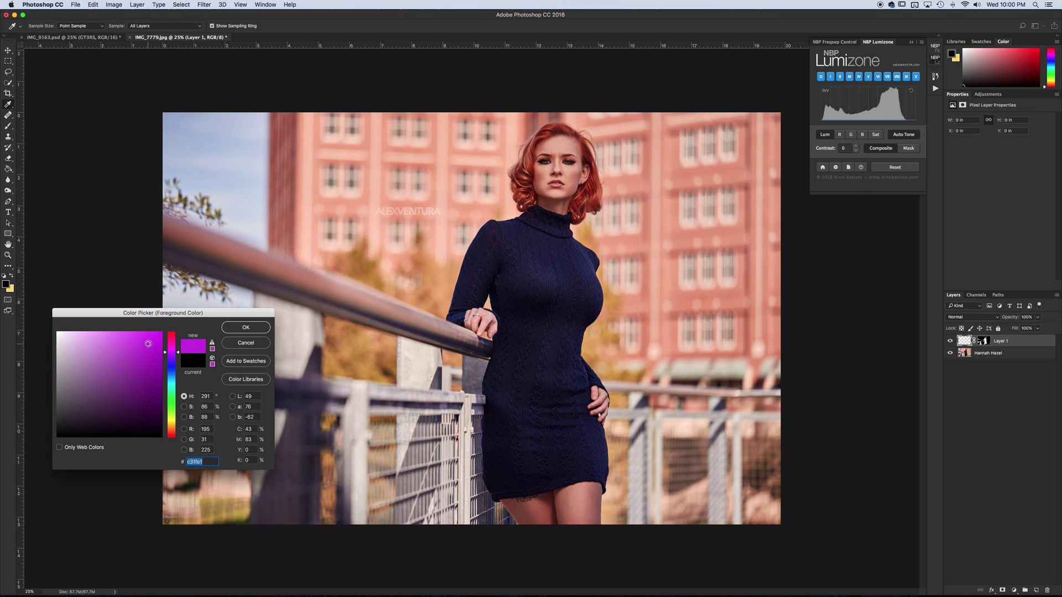
left_click(246, 327)
key("g")
left_click(369, 220)
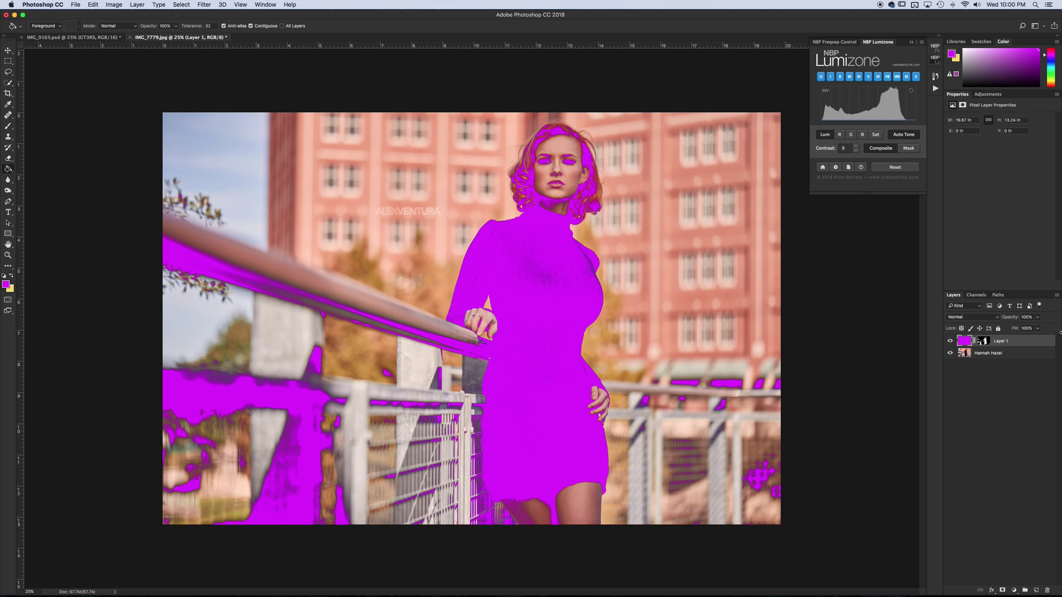
Blend the magenta Layer 1 in Soft Light at about 27% opacity
left_click(996, 319)
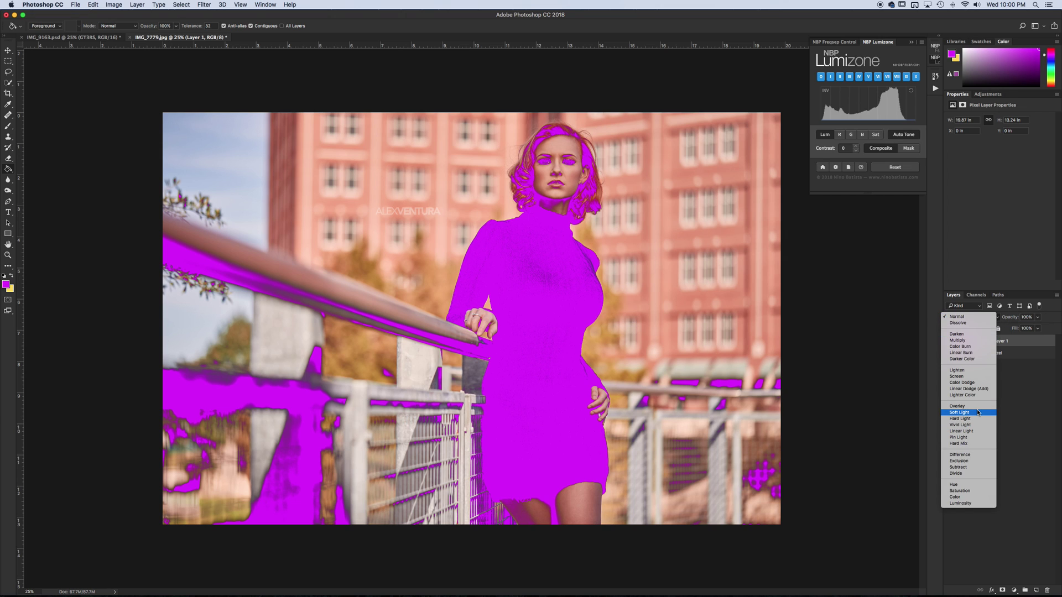
left_click(967, 412)
left_click(1038, 318)
left_click_drag(1038, 326, 1010, 331)
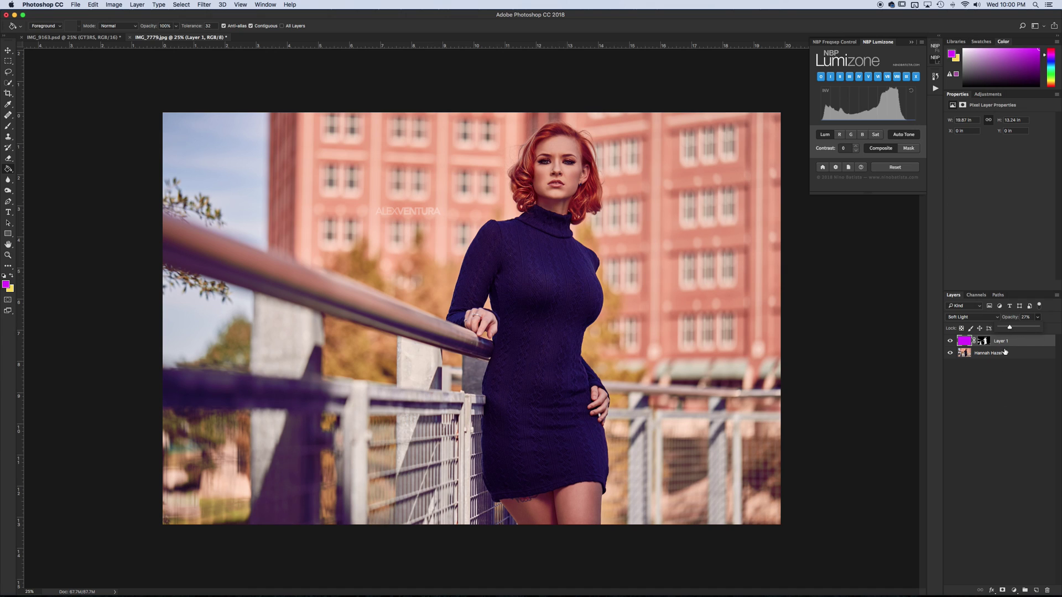
Add a Hue/Saturation adjustment layer, colorized with Saturation 55
left_click(988, 95)
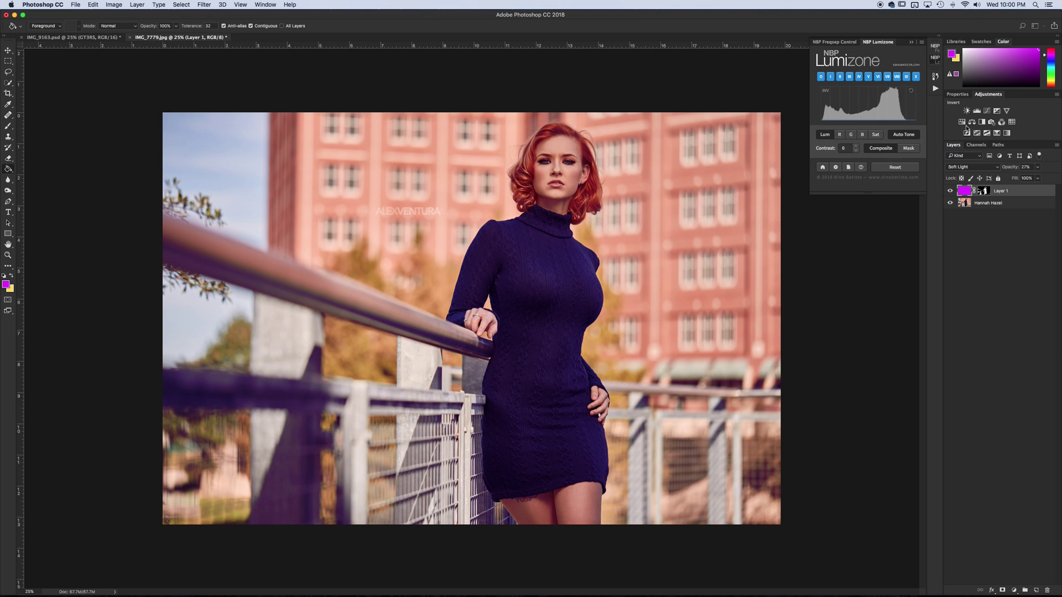
left_click(965, 126)
left_click(986, 190)
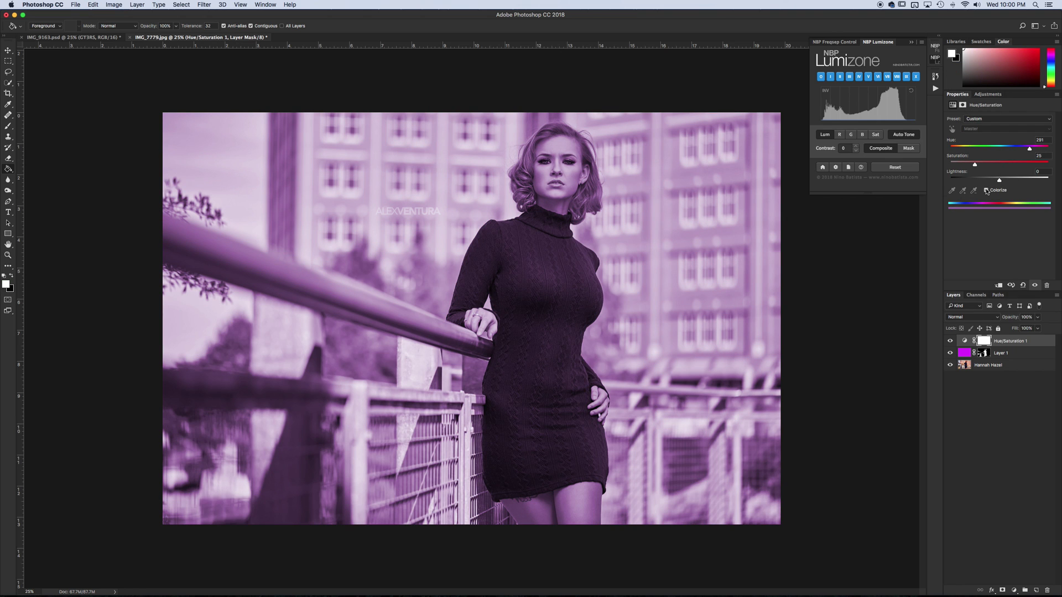
mouse_move(975, 164)
left_mouse_down()
mouse_move(1005, 166)
mouse_move(982, 150)
left_mouse_up()
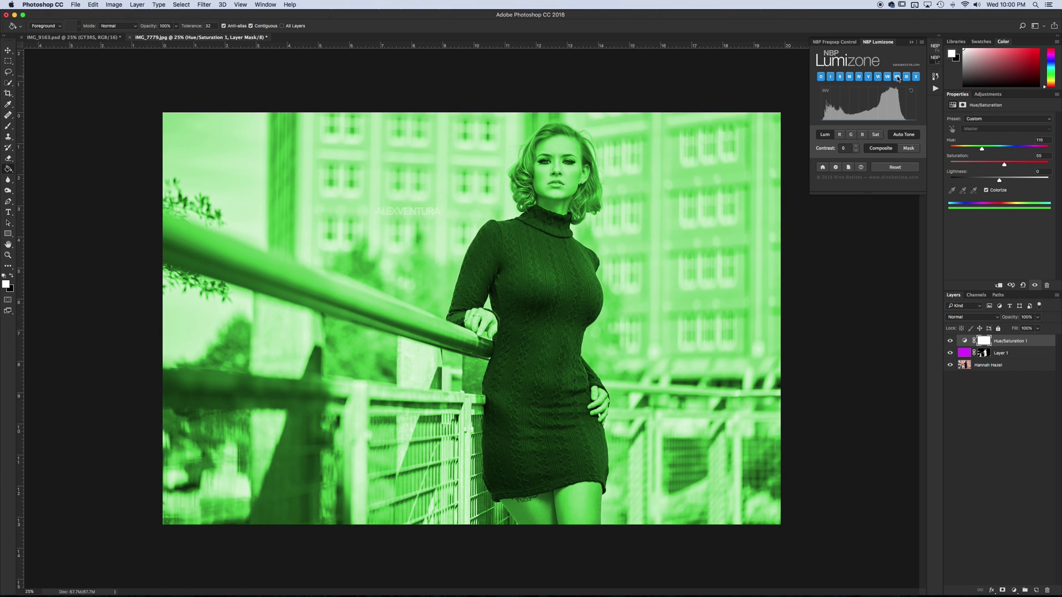
Mask the Hue/Saturation layer to Lumizone zone VI, extended to more tones, checking it in black and white
left_click(877, 77)
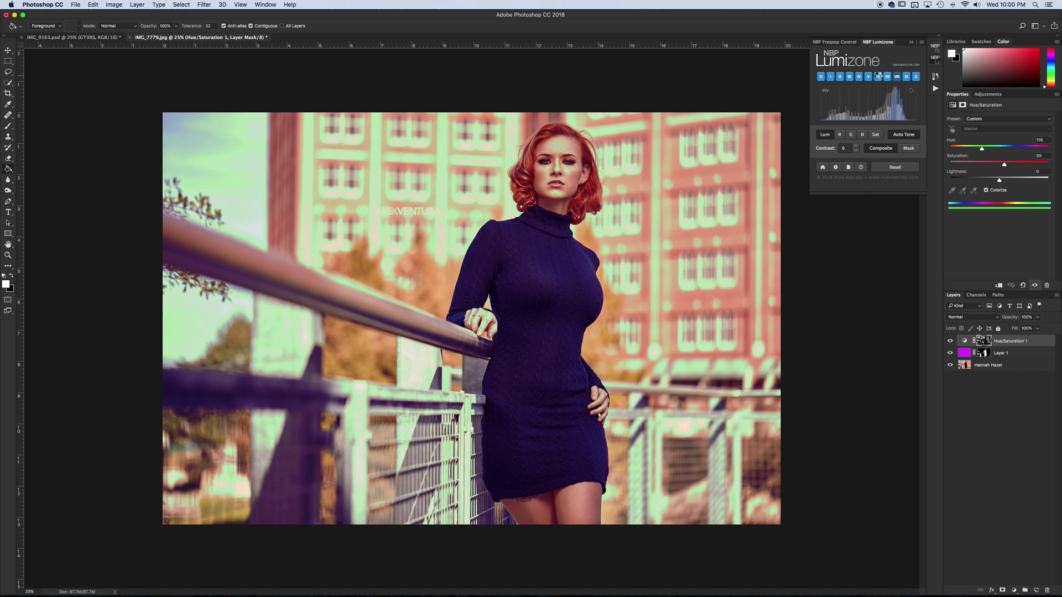
left_click(886, 77)
left_click(908, 149)
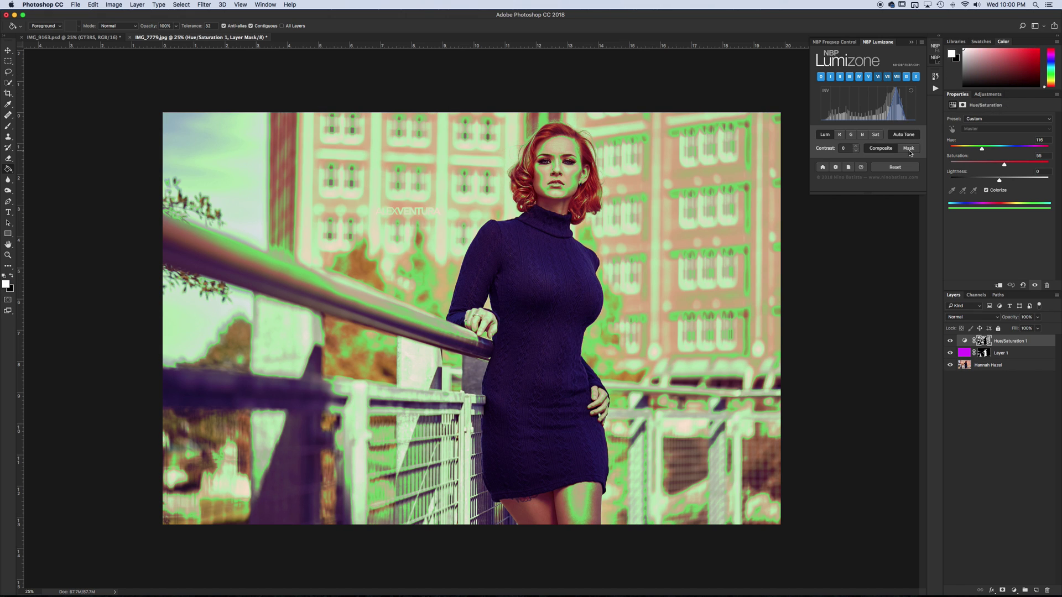
left_click(911, 151)
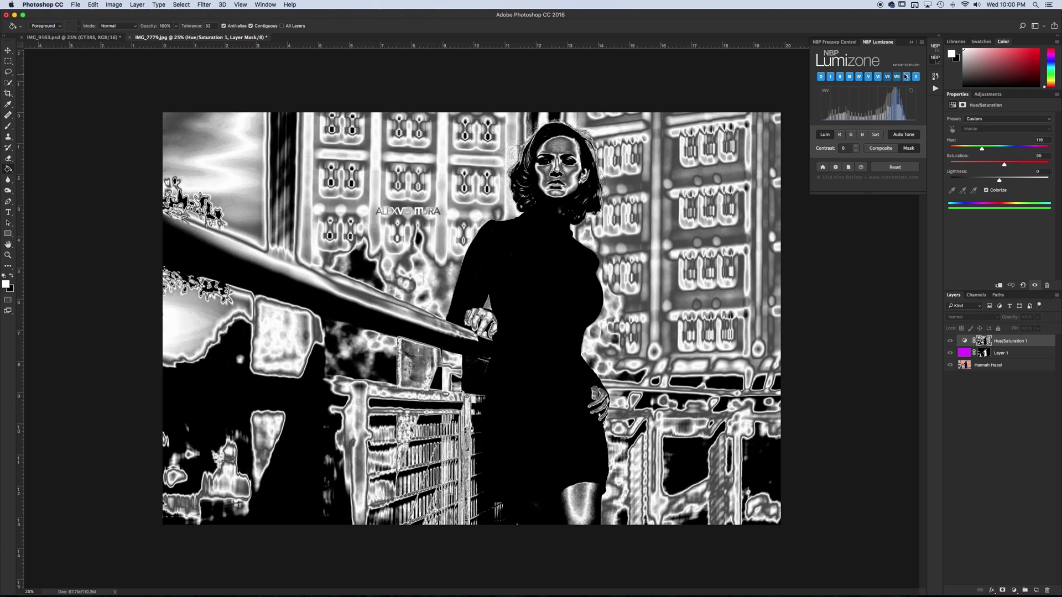
left_click(912, 42)
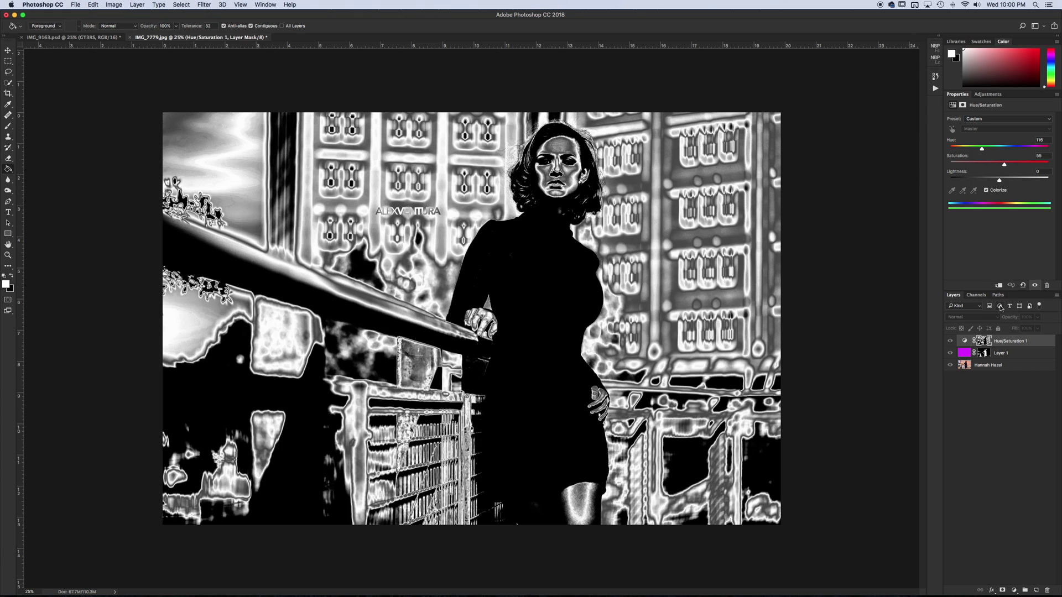
left_click(1003, 342)
Blend the green Hue/Saturation layer in Soft Light at 40% opacity
left_click(971, 317)
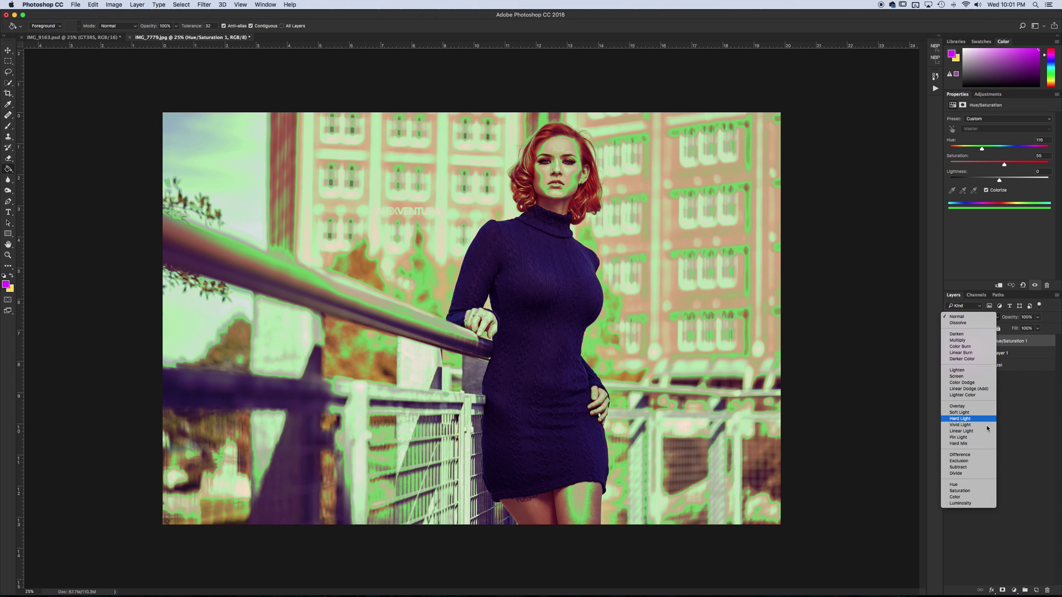
left_click(983, 418)
left_click(972, 317)
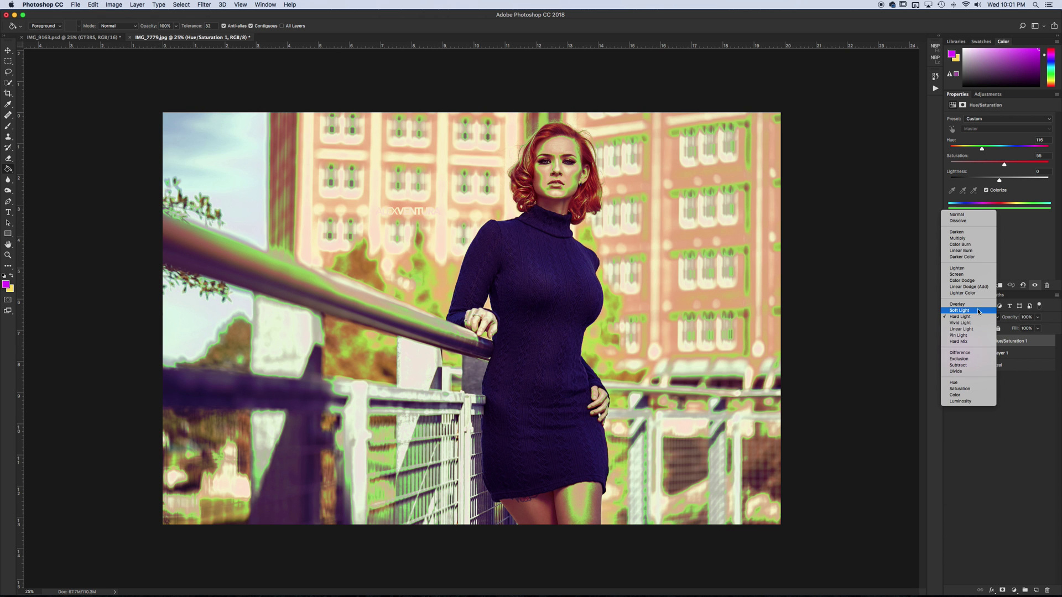
left_click(964, 311)
left_click(1033, 319)
left_click_drag(1034, 328, 1006, 331)
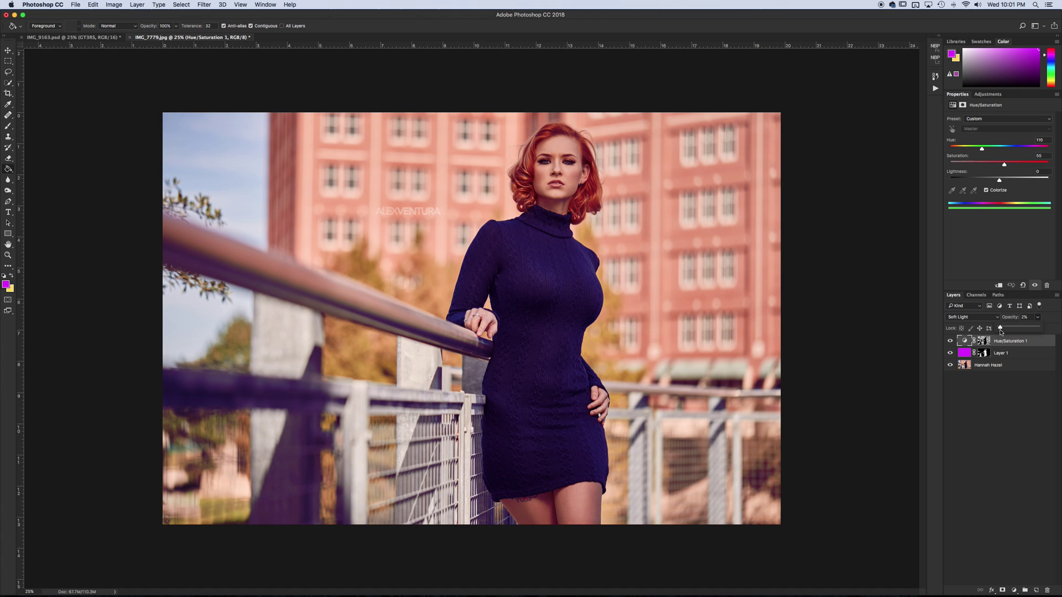
left_click_drag(1000, 332, 1015, 333)
Group Layer 1 and Hue/Saturation 1, compare with the group hidden, then delete Group 1
left_click(1000, 354, "shift")
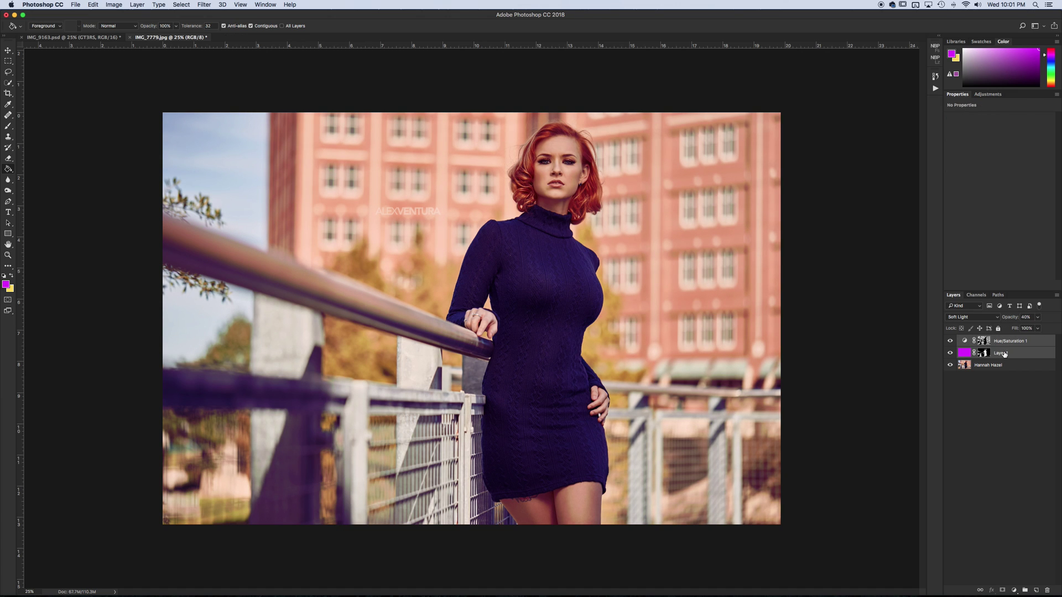
key("super+g")
left_click(950, 340)
left_click(951, 340)
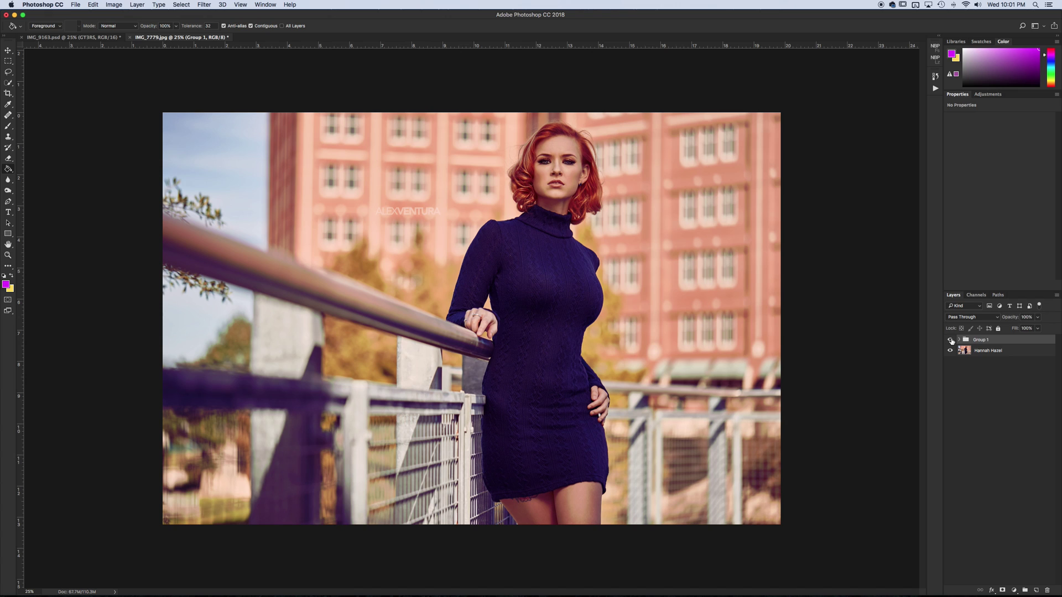
left_click(951, 340)
left_click(950, 340)
left_click_drag(1008, 343, 1047, 590)
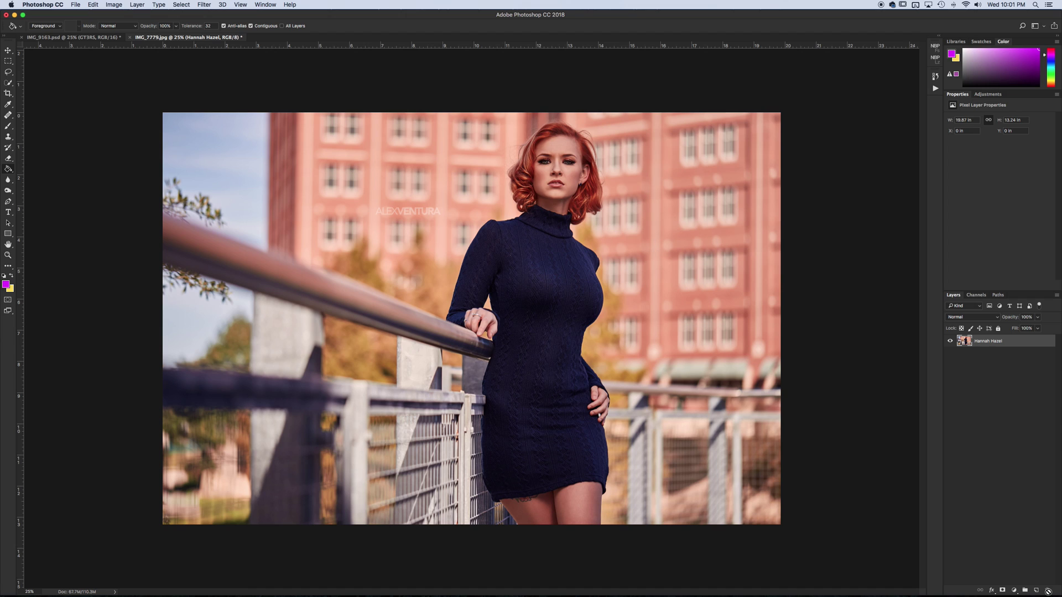
left_click(935, 59)
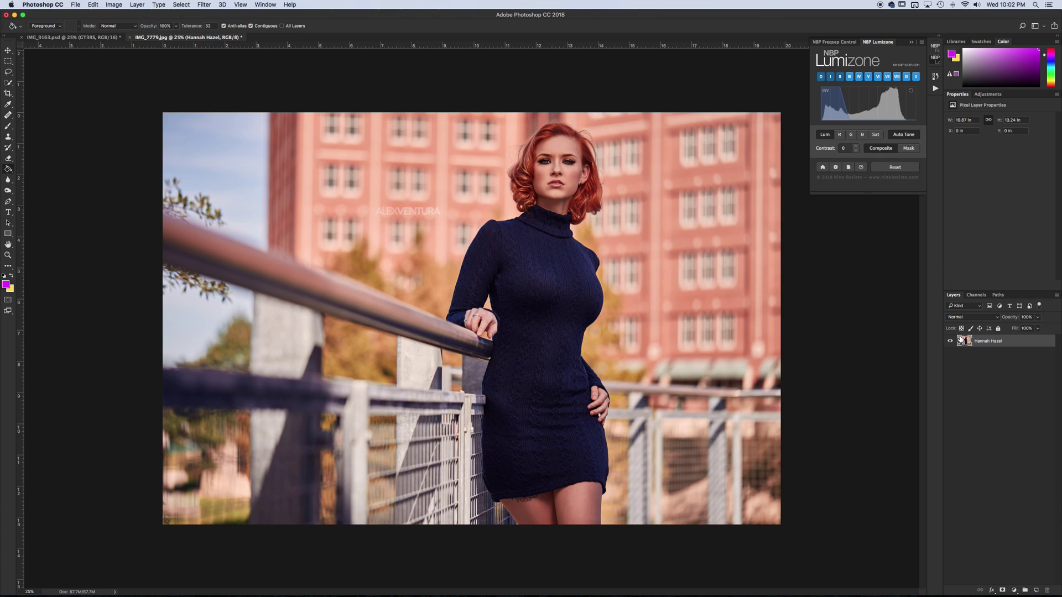
Add a Hue/Saturation layer colorized purple (Hue 291, Saturation 52), masked to Lumizone zone II
left_click(995, 95)
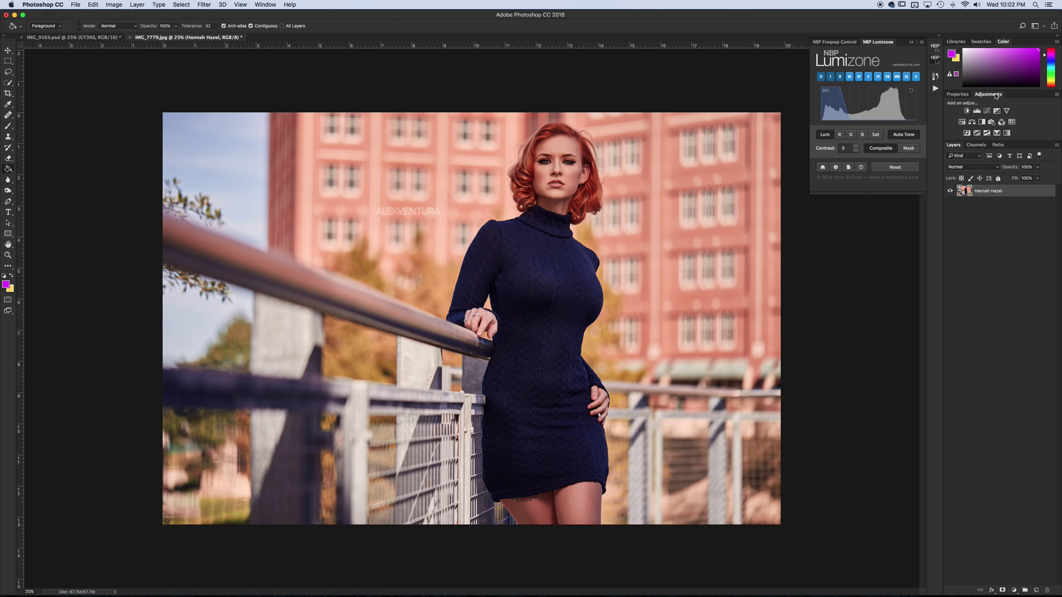
left_click(962, 122)
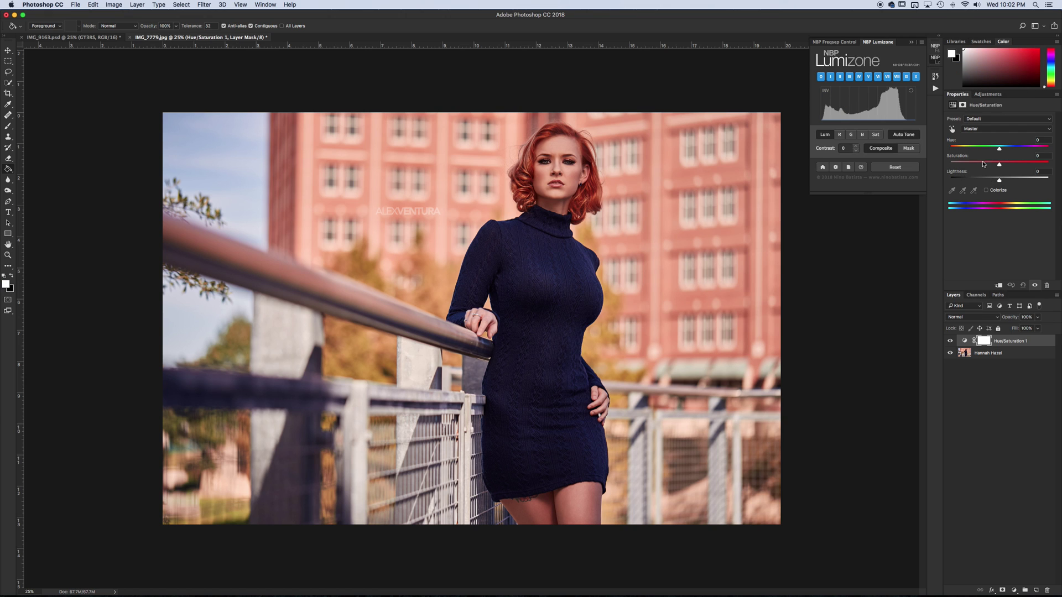
left_click(985, 190)
left_click_drag(976, 164, 1002, 166)
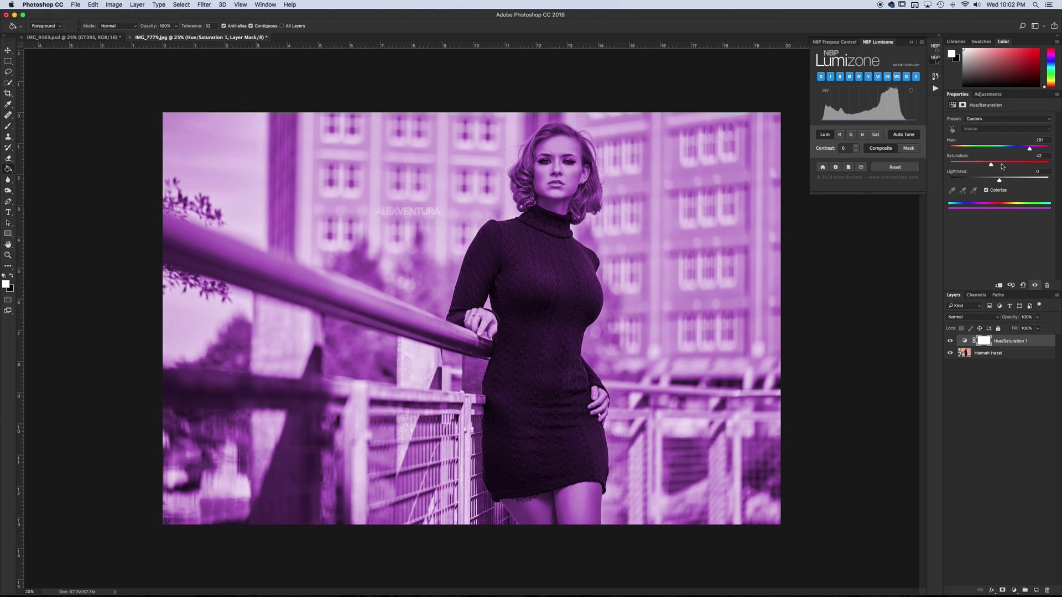
left_click(840, 77)
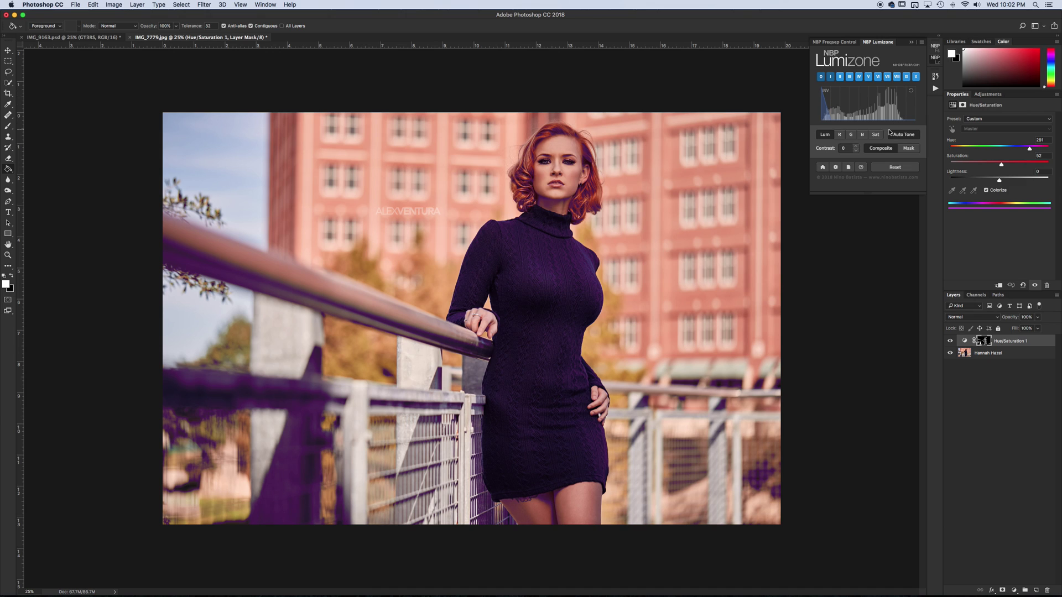
left_click(911, 42)
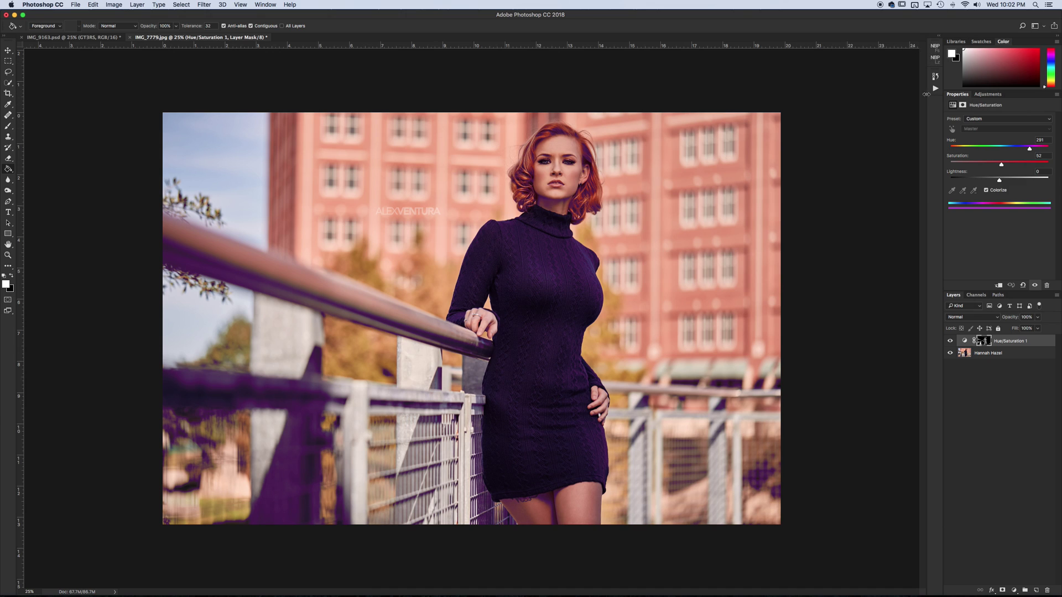
Feather the Hue/Saturation 1 layer mask to 4.9 px and display it in grayscale
left_click(984, 342)
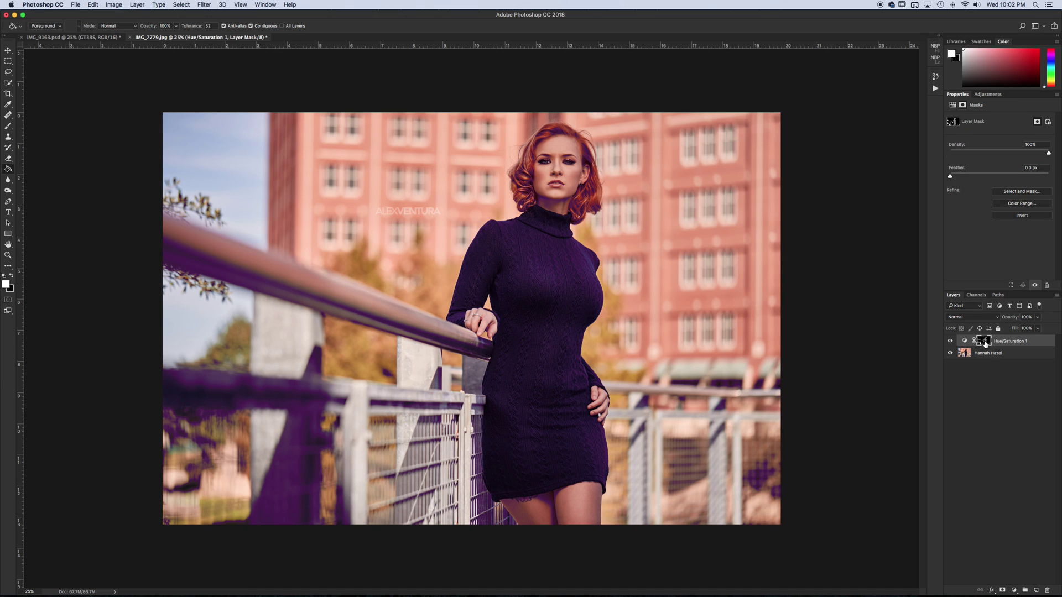
left_click_drag(950, 176, 983, 177)
left_click(981, 344, "alt")
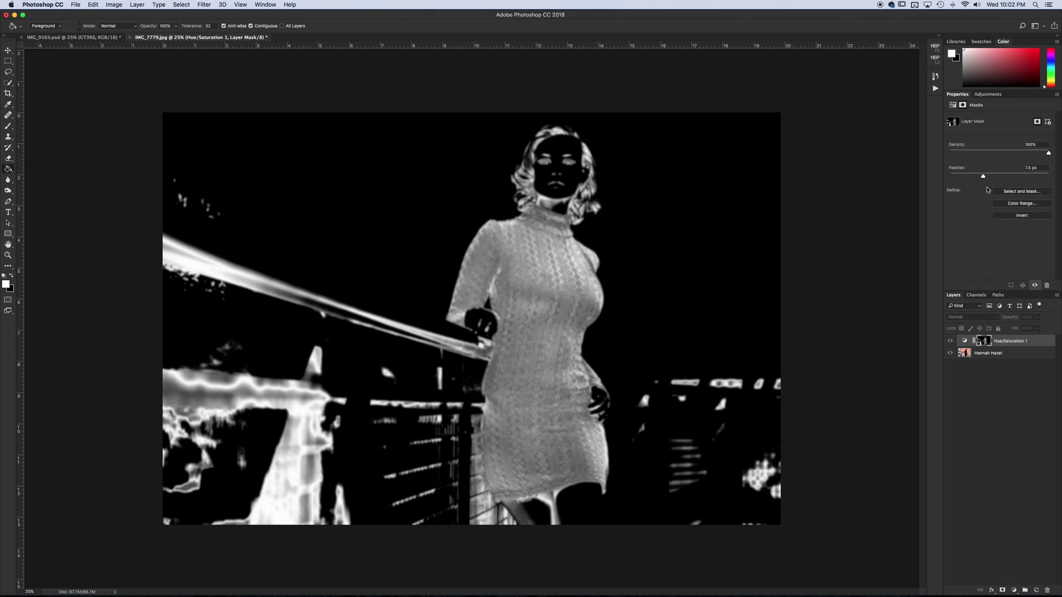
mouse_move(982, 176)
left_mouse_down()
mouse_move(1007, 177)
mouse_move(951, 177)
mouse_move(976, 177)
left_mouse_up()
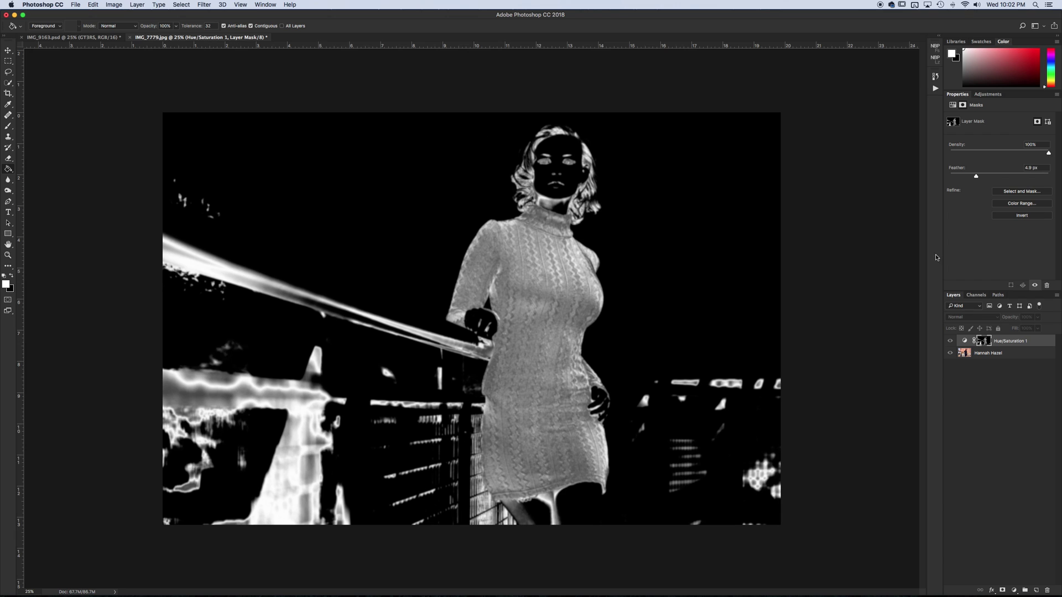
left_click(935, 61)
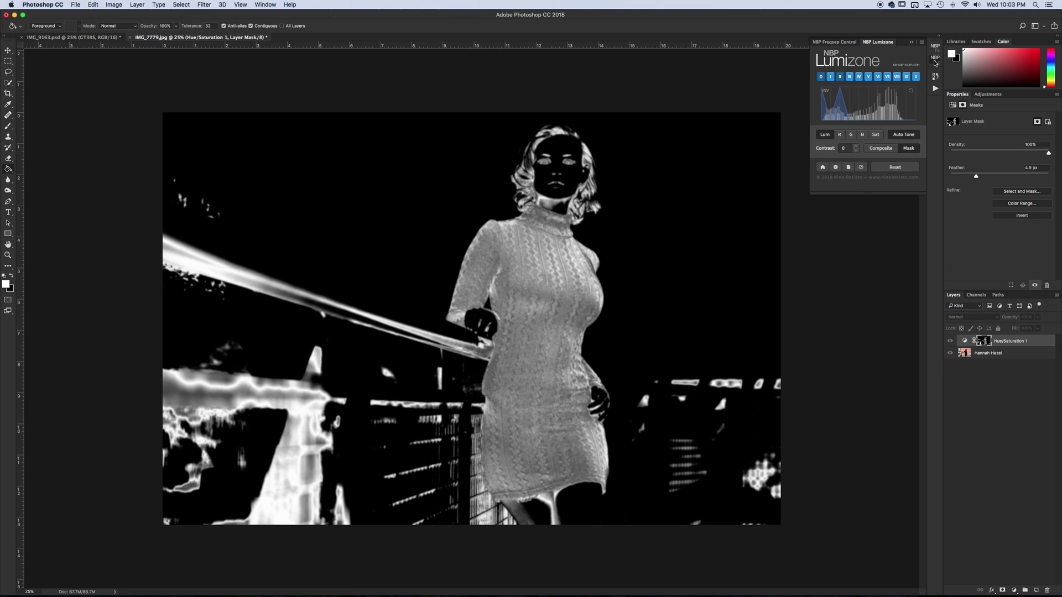
Boost the mask's contrast with Lumizone's Lum controls so the dress becomes pure white
left_click(833, 133)
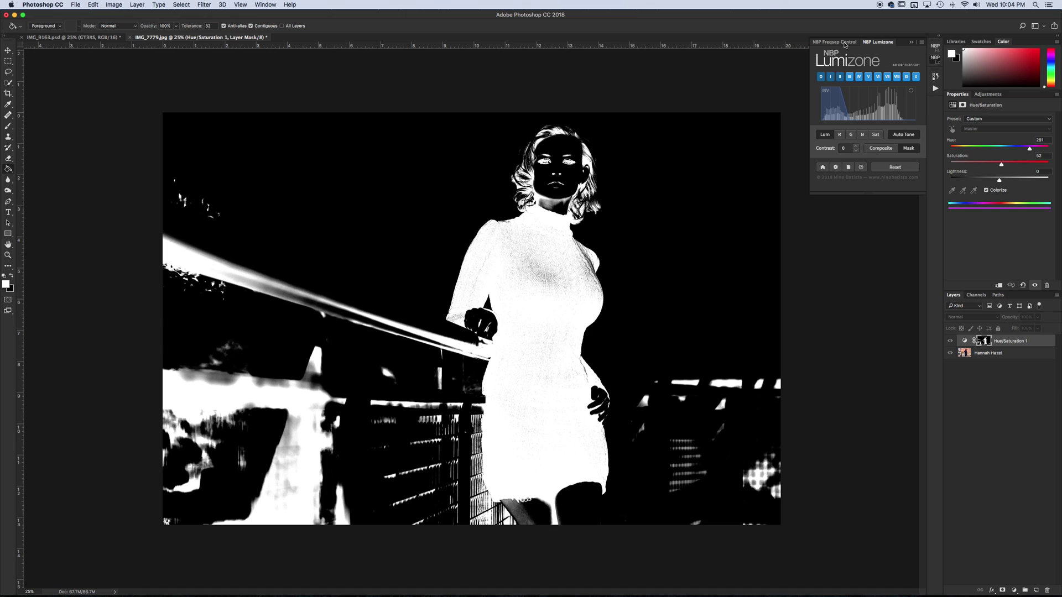
left_click(844, 43)
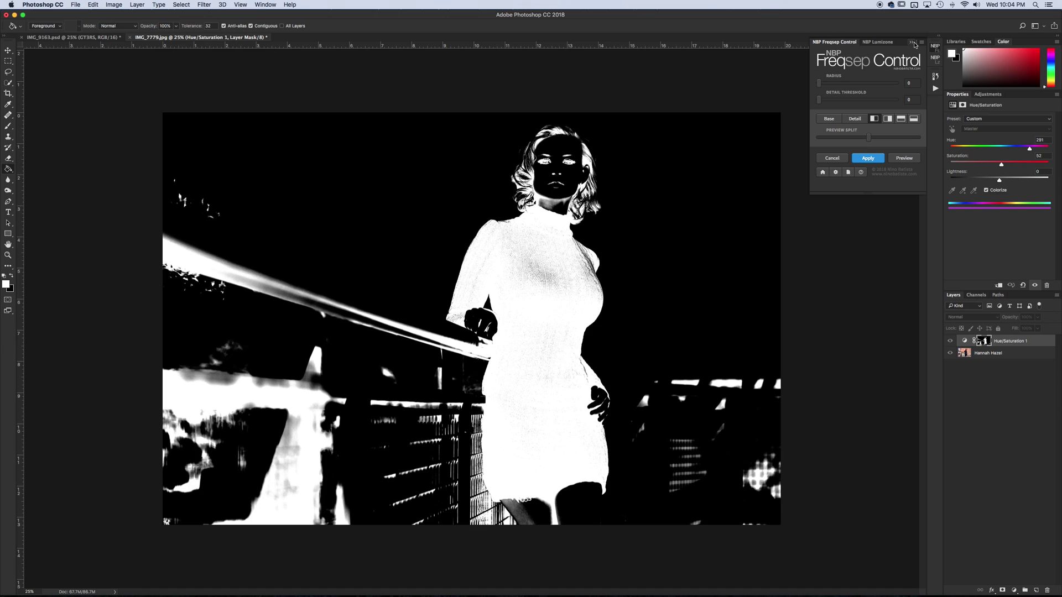
left_click(878, 43)
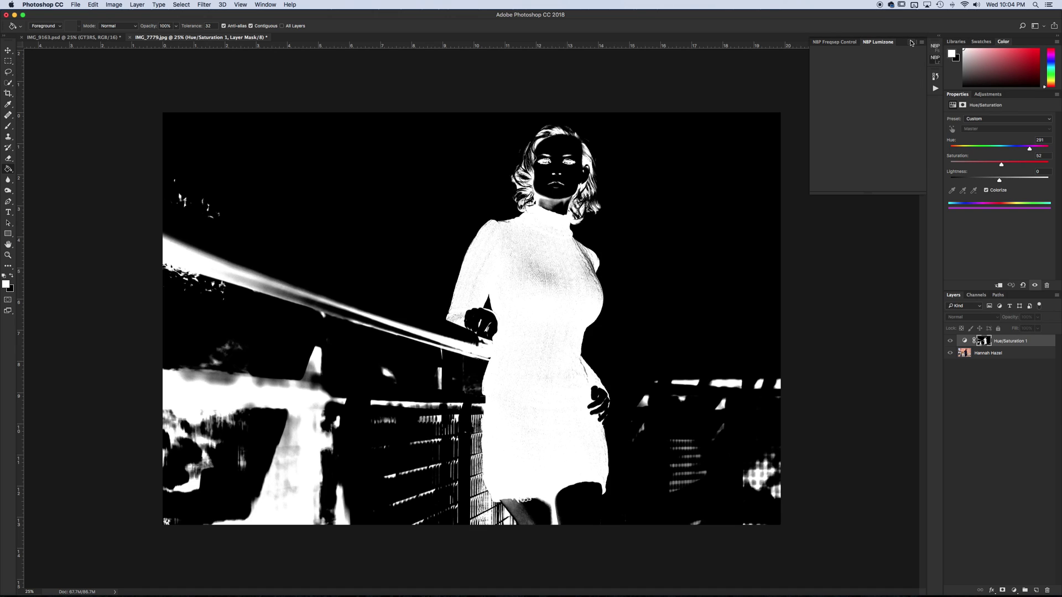